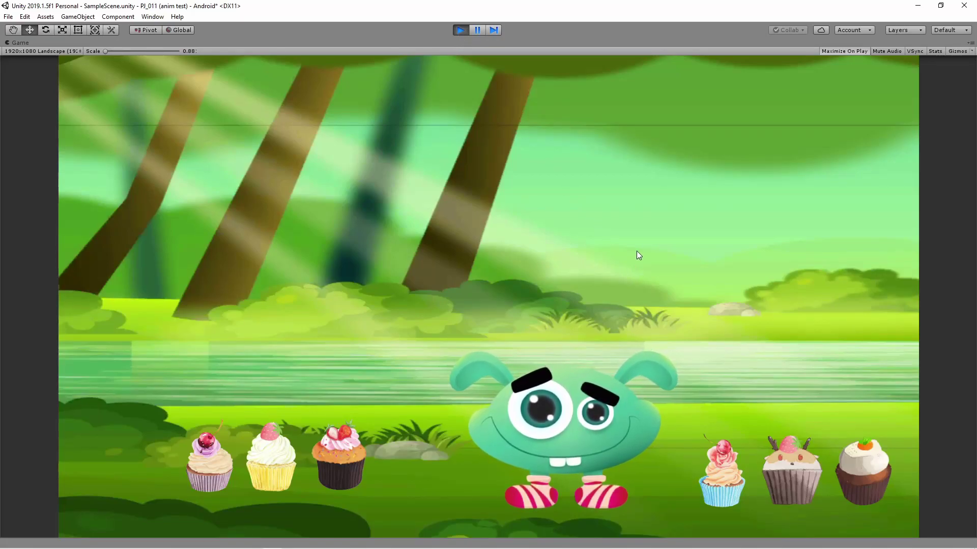
# Feed the blue-cup cherry cupcake to the monster and rearrange the chocolate, cherry and yellow cupcakes.
pyautogui.moveTo(722, 471)
pyautogui.mouseDown()
pyautogui.moveTo(719, 481)
pyautogui.moveTo(590, 428)
pyautogui.mouseUp()
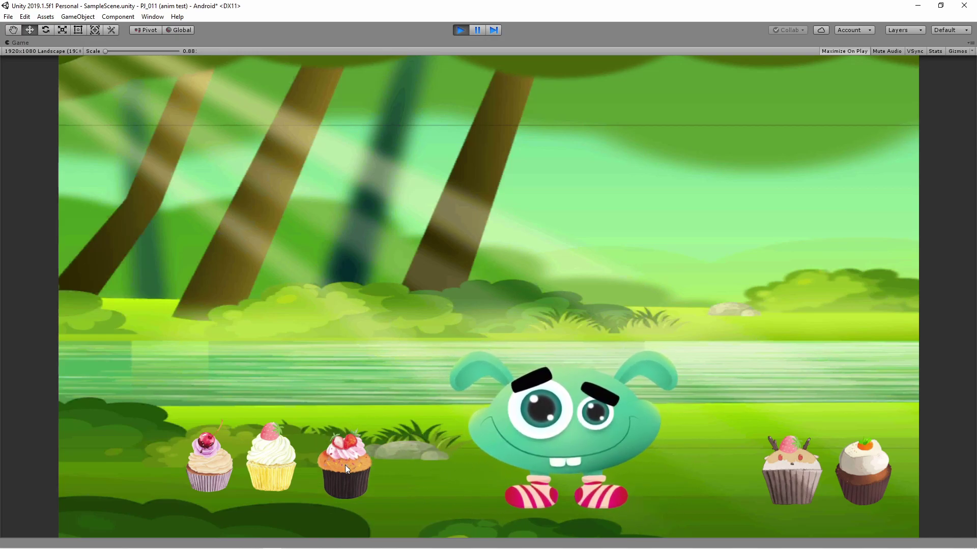
pyautogui.moveTo(344, 465); pyautogui.dragTo(381, 300)
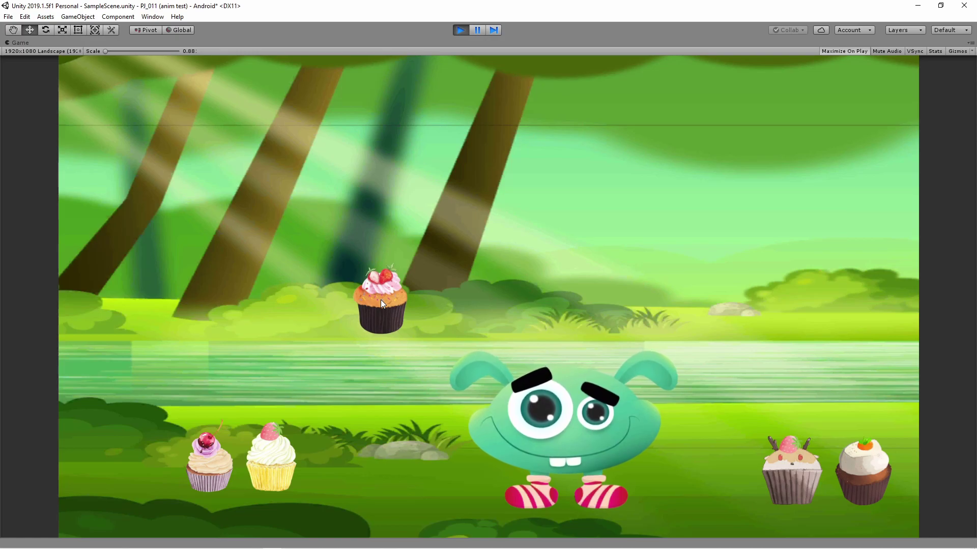
pyautogui.moveTo(380, 301); pyautogui.dragTo(355, 258)
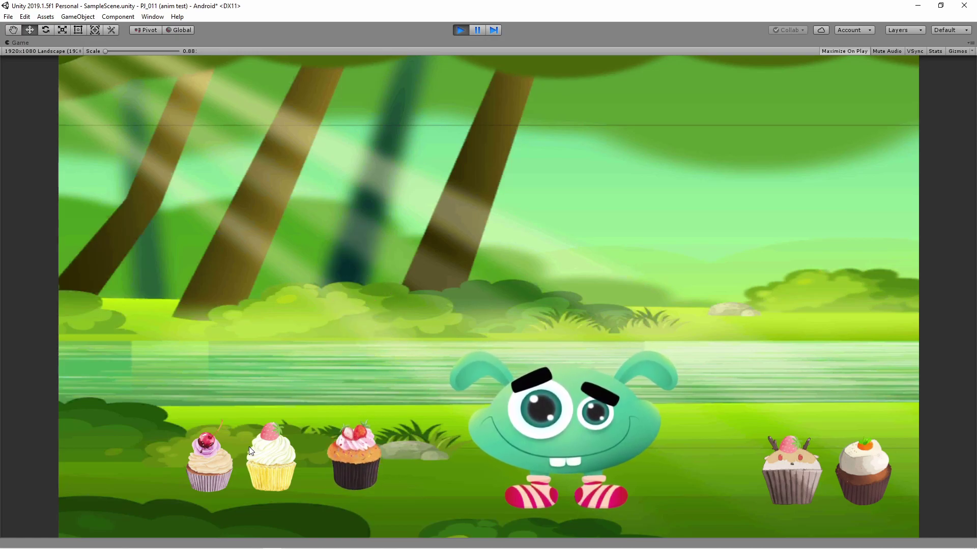
pyautogui.moveTo(205, 451)
pyautogui.mouseDown()
pyautogui.moveTo(185, 369)
pyautogui.moveTo(141, 411)
pyautogui.mouseUp()
pyautogui.moveTo(268, 471); pyautogui.dragTo(234, 442)
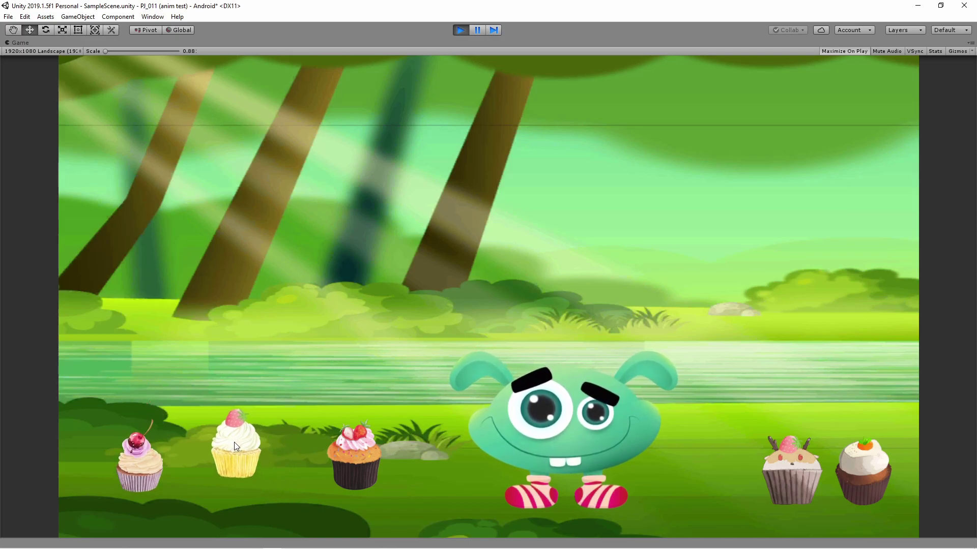
pyautogui.moveTo(351, 458)
pyautogui.mouseDown()
pyautogui.moveTo(313, 428)
pyautogui.moveTo(313, 436)
pyautogui.mouseUp()
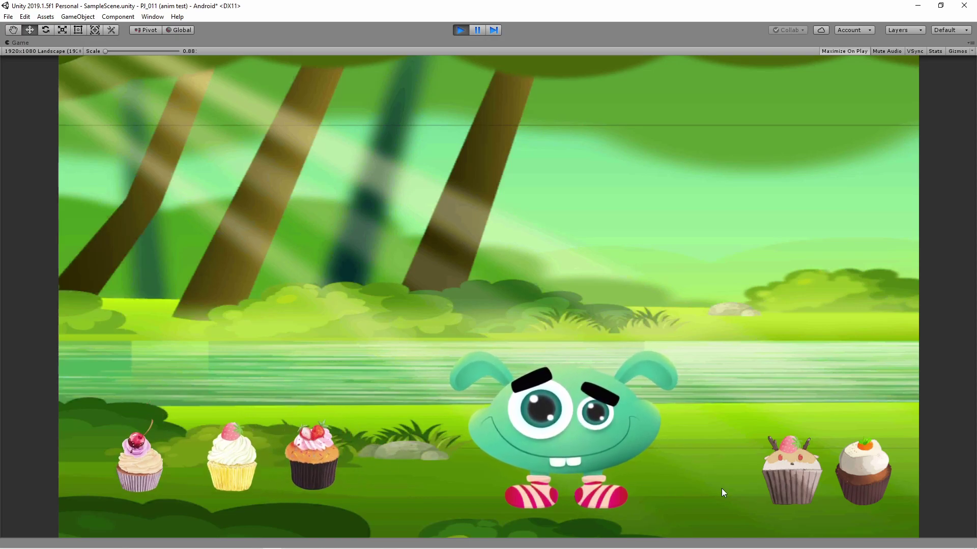
# Feed the antler, chocolate, carrot, yellow strawberry and last cherry cupcakes to the monster, then stop Play mode.
pyautogui.moveTo(793, 471); pyautogui.dragTo(588, 423)
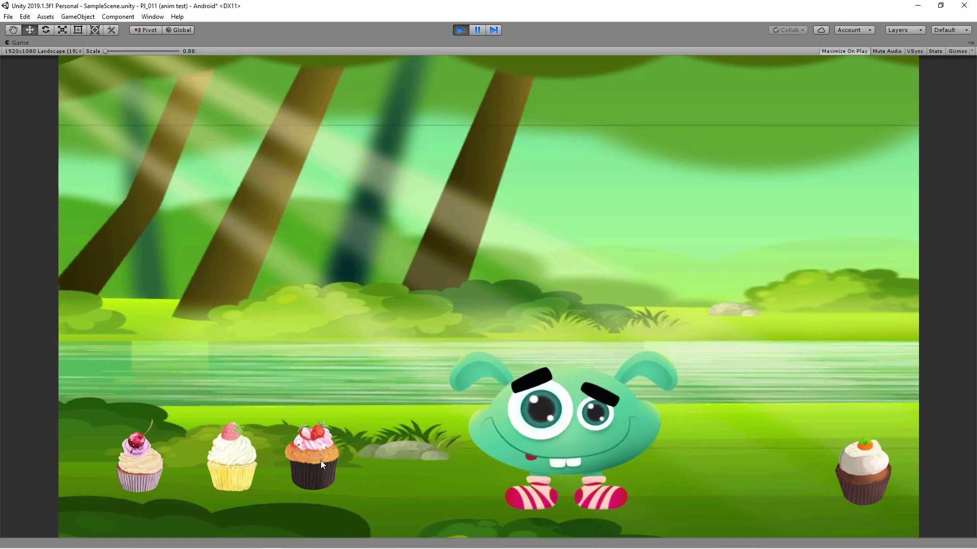
pyautogui.moveTo(320, 460); pyautogui.dragTo(544, 440)
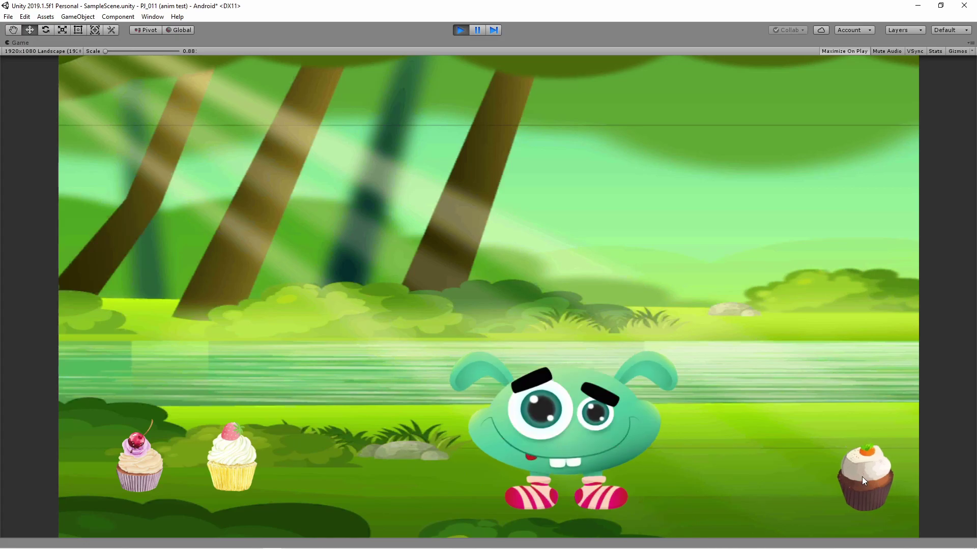
pyautogui.moveTo(861, 477); pyautogui.dragTo(588, 432)
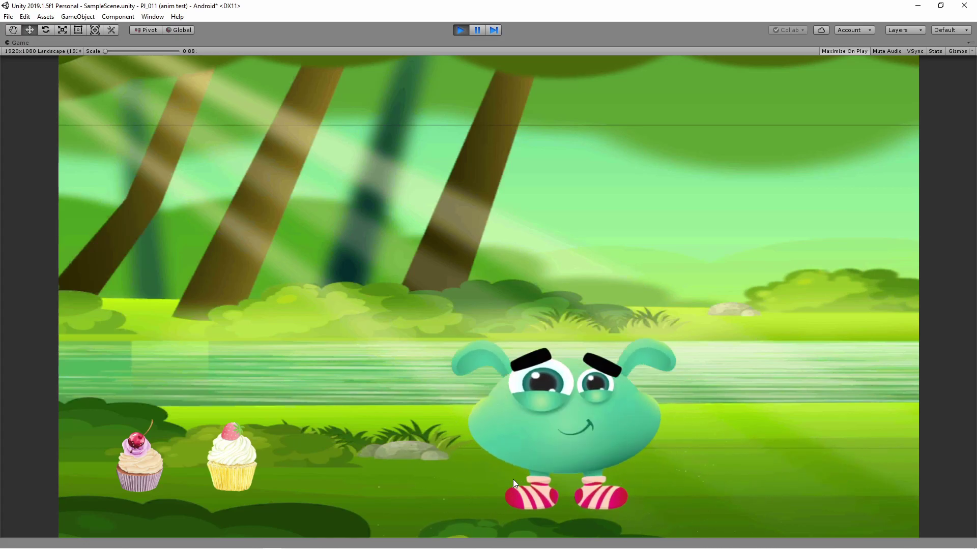
pyautogui.moveTo(236, 462); pyautogui.dragTo(557, 435)
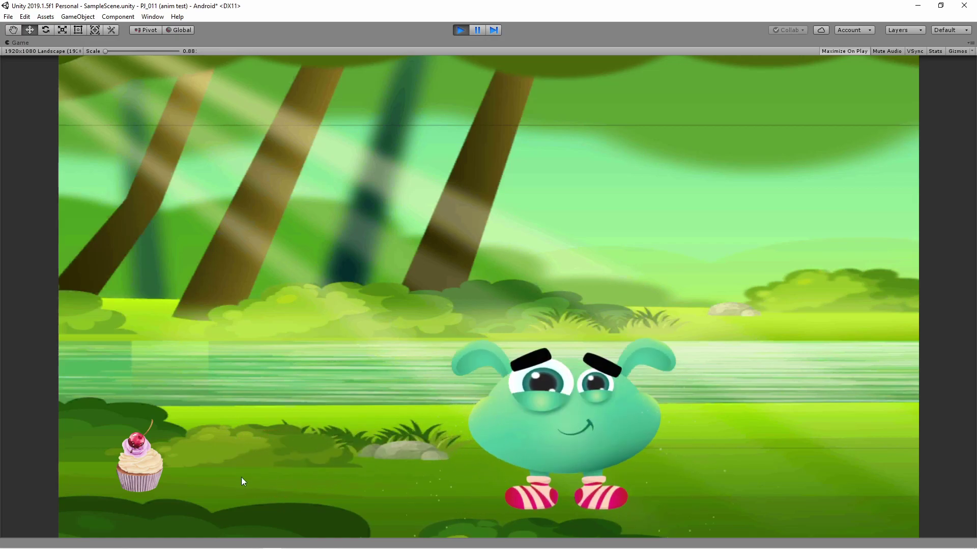
pyautogui.moveTo(143, 469)
pyautogui.mouseDown()
pyautogui.moveTo(231, 473)
pyautogui.moveTo(570, 430)
pyautogui.mouseUp()
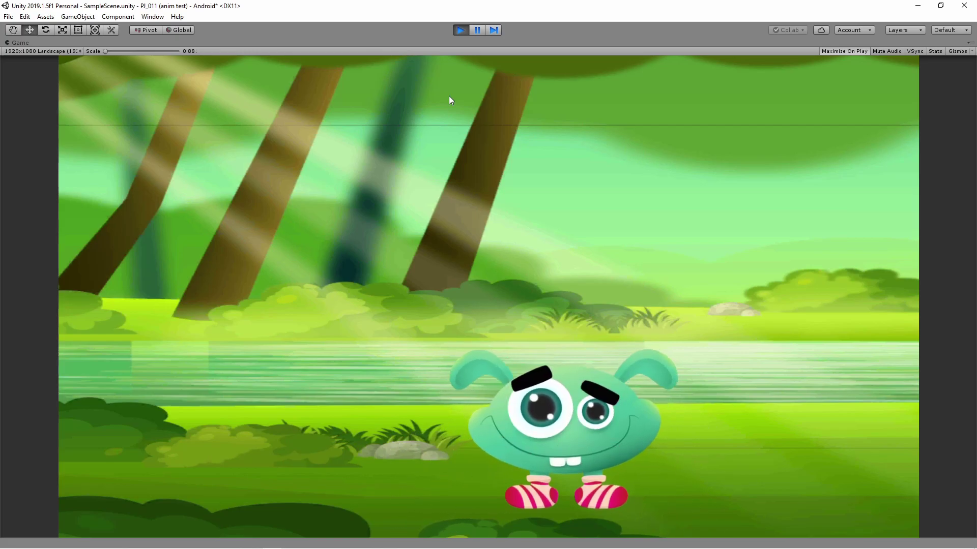
pyautogui.click(460, 31)
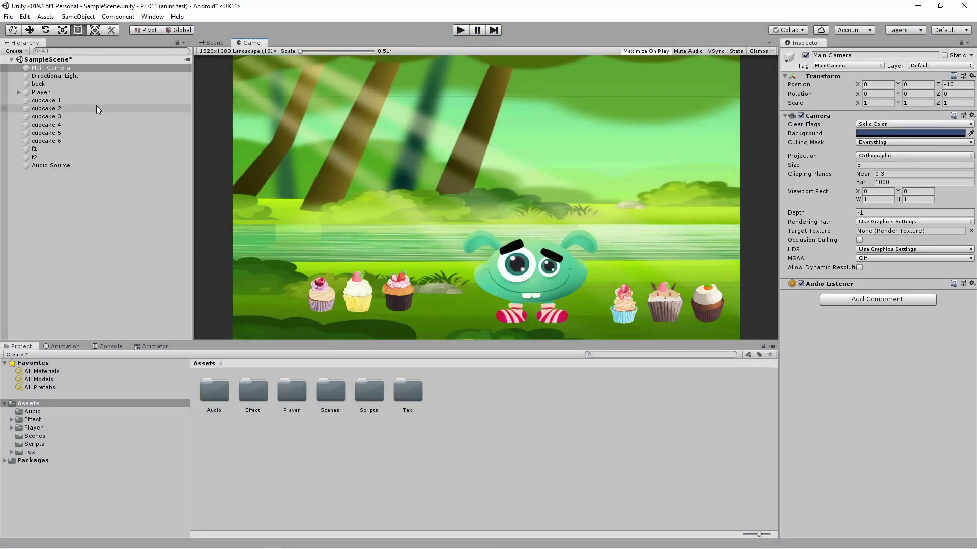
# Select 'back' and show its back2048x1024 texture import settings alongside the Scene view.
pyautogui.click(57, 84)
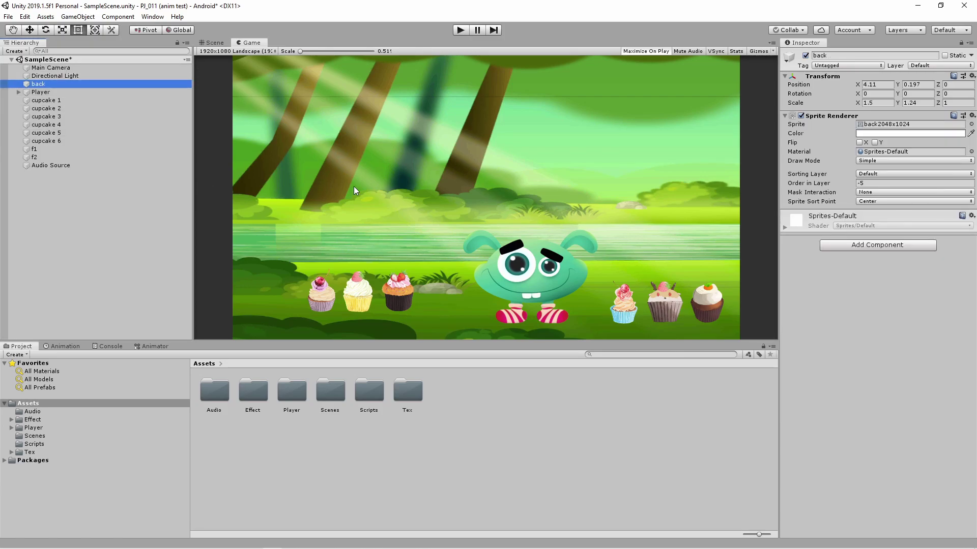
pyautogui.click(886, 125)
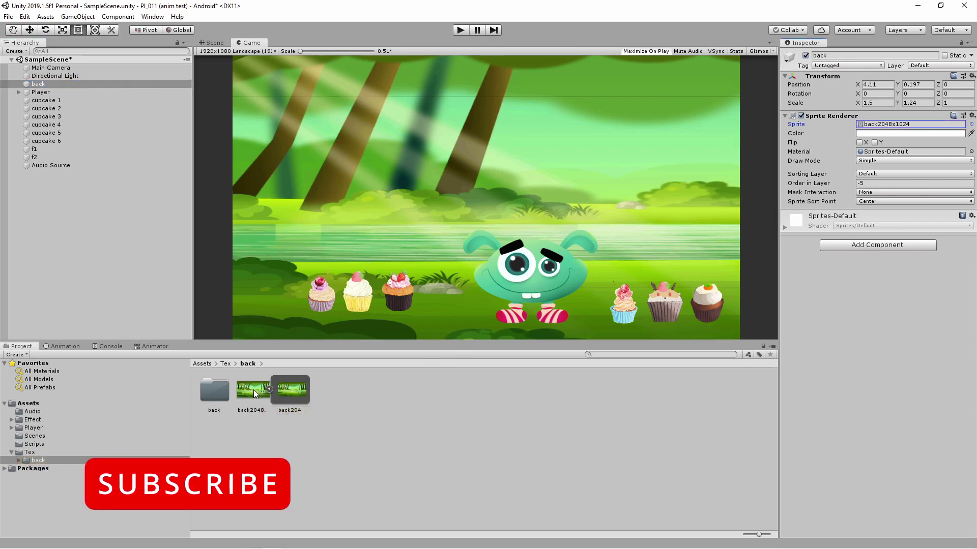
pyautogui.click(254, 390)
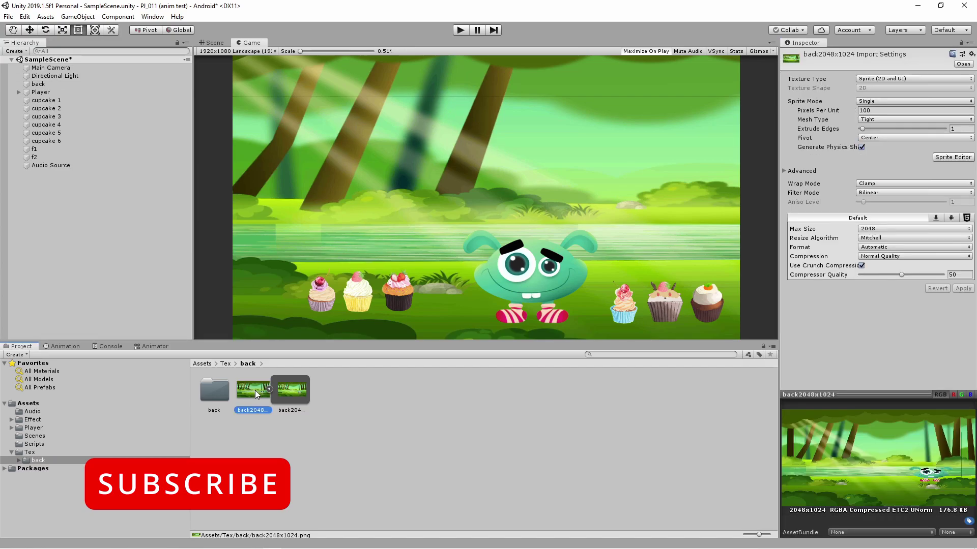
pyautogui.click(214, 43)
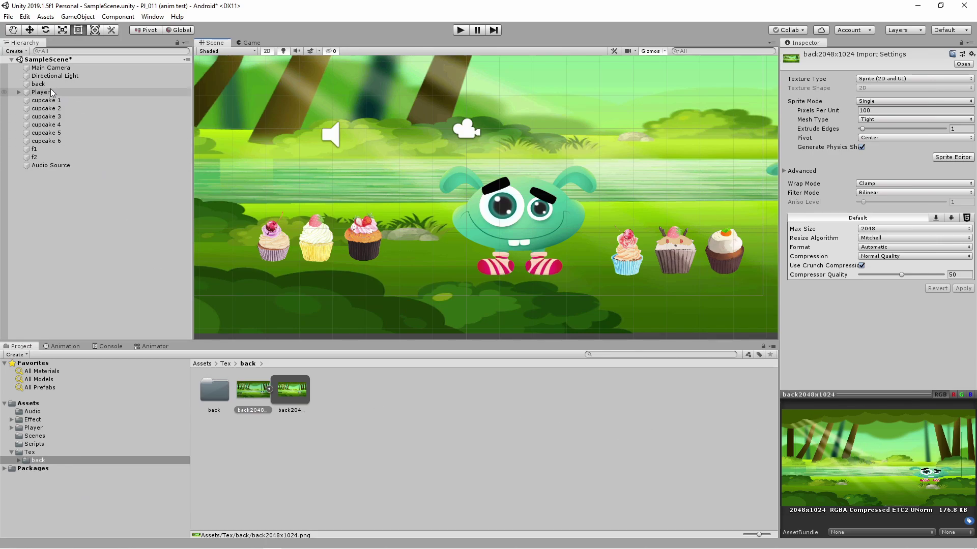
# Select Player and locate its sprite and Player animator controller assets.
pyautogui.click(52, 93)
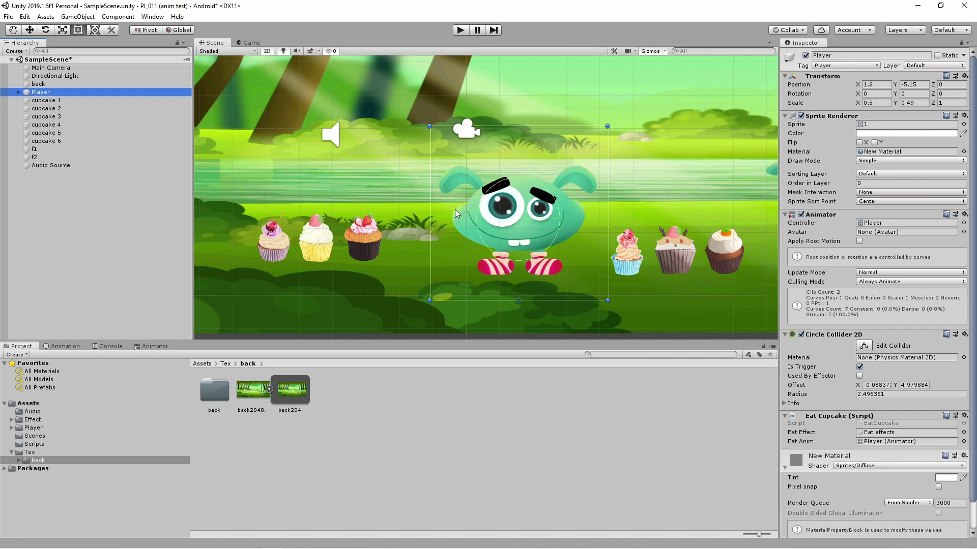
pyautogui.click(863, 125)
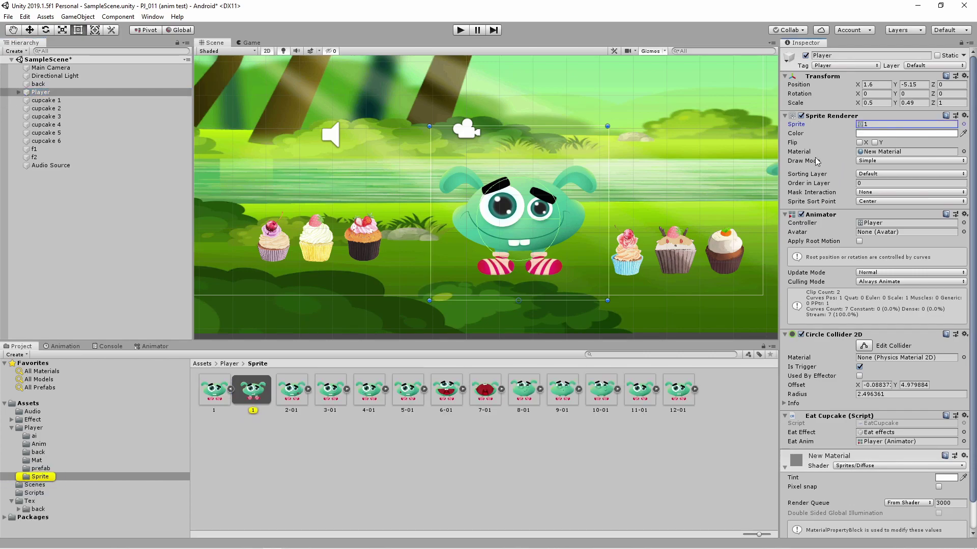
pyautogui.click(230, 390)
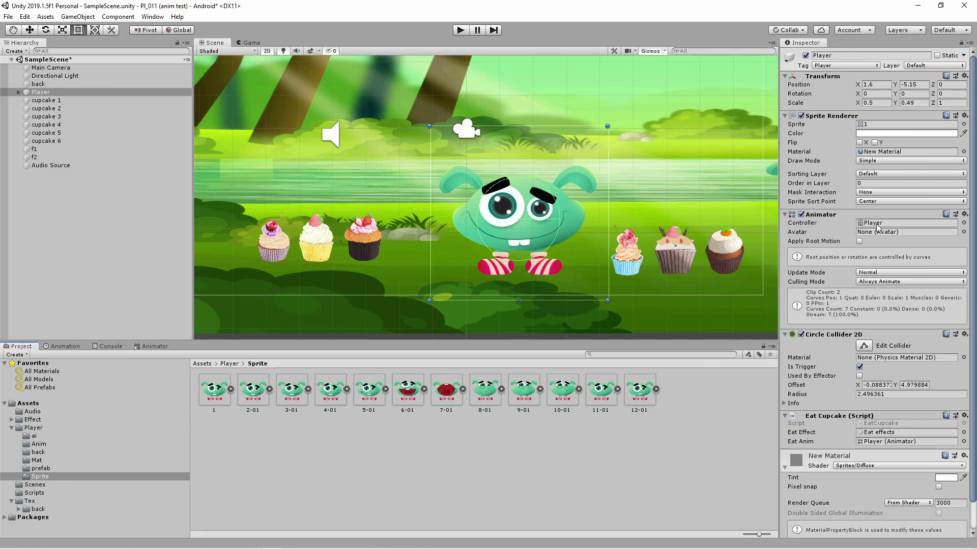
pyautogui.click(866, 223)
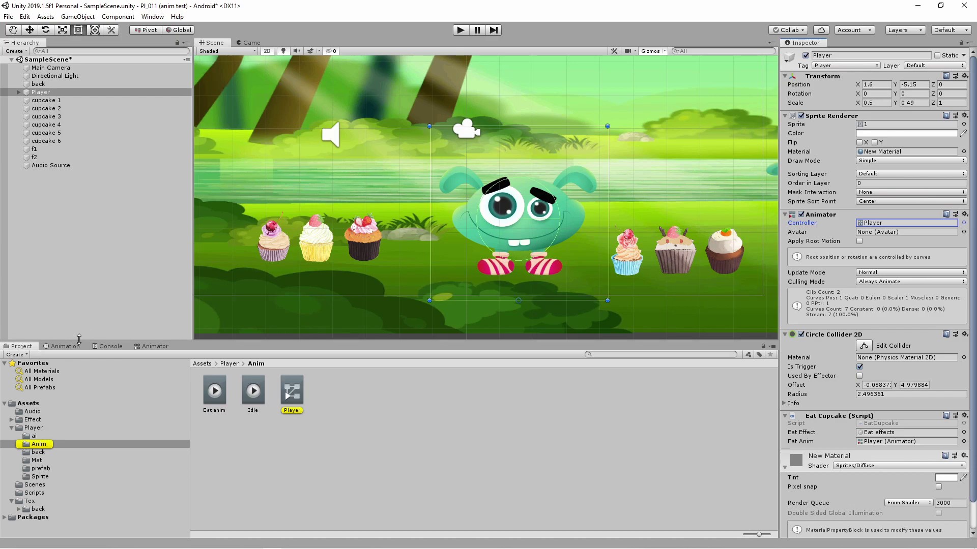
# Preview the Eat anim clip with its Player : Sprite keyframes expanded, then return to the Anim folder.
pyautogui.click(66, 347)
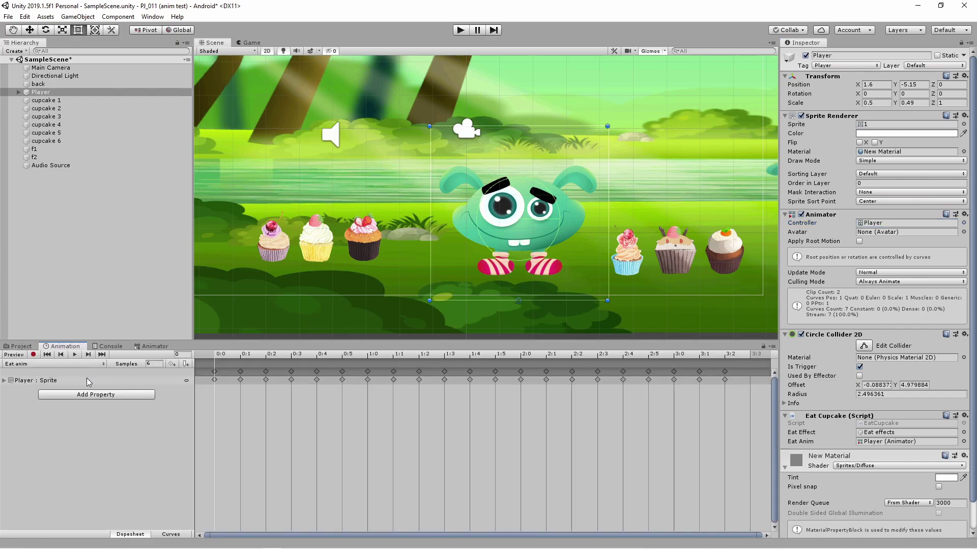
pyautogui.click(3, 381)
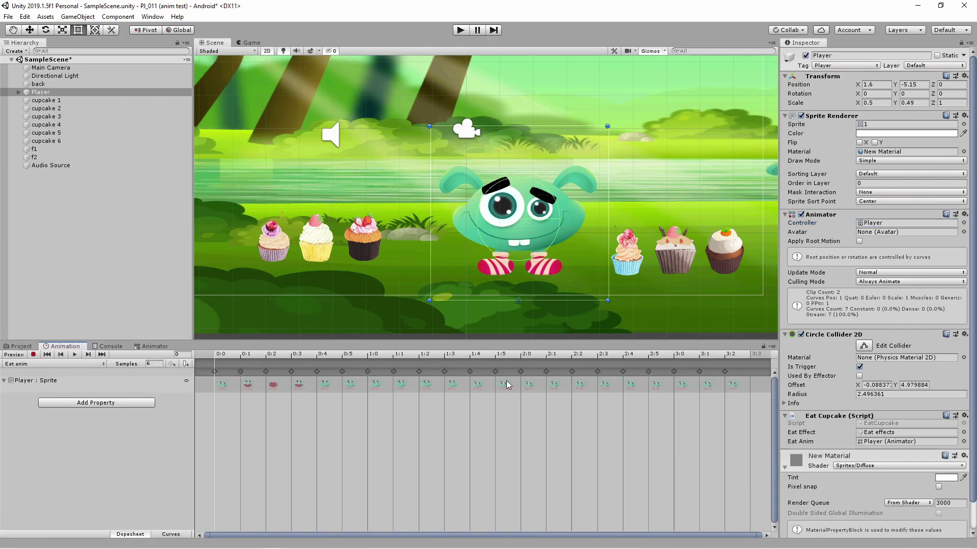
pyautogui.click(76, 355)
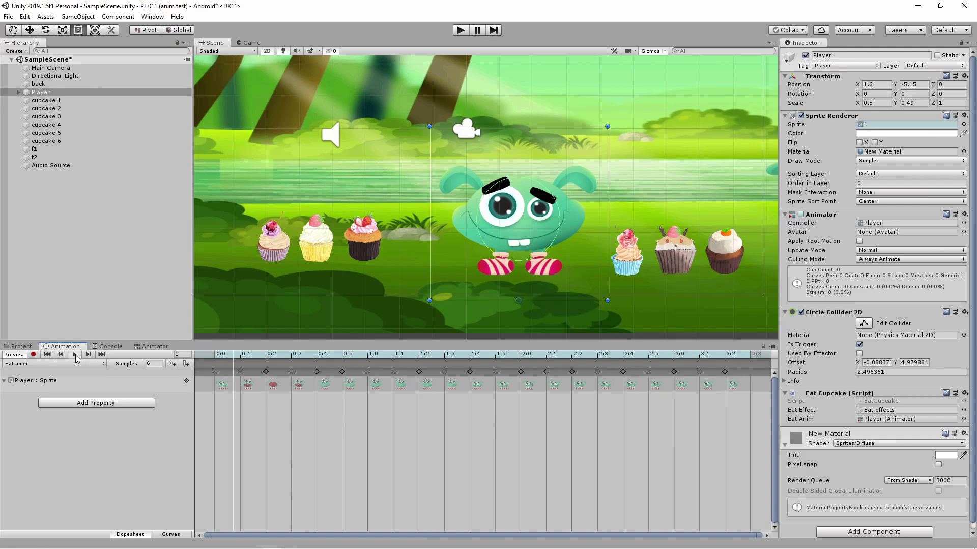
pyautogui.click(21, 346)
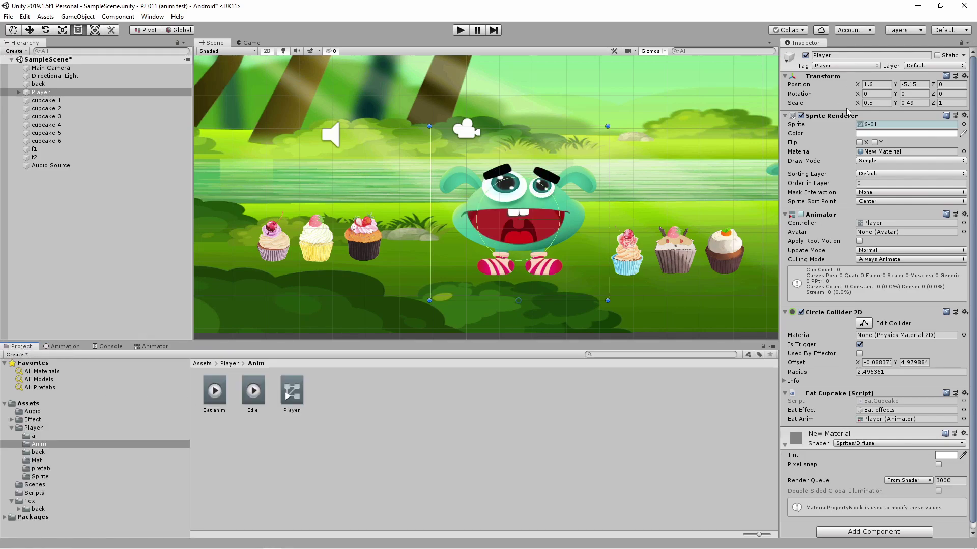
# Create a 'test' animation clip by dropping all twelve Player sprites into the scene.
pyautogui.click(877, 128)
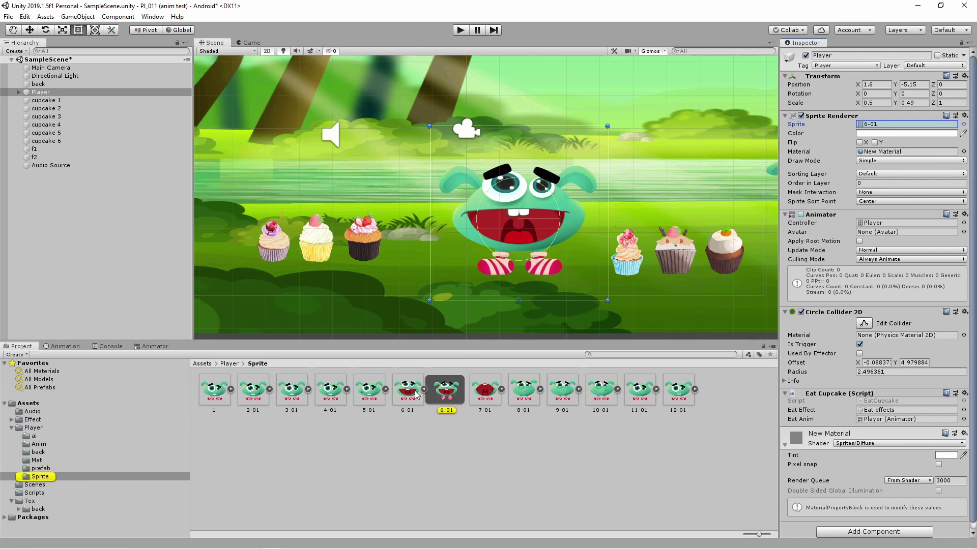
pyautogui.click(210, 394)
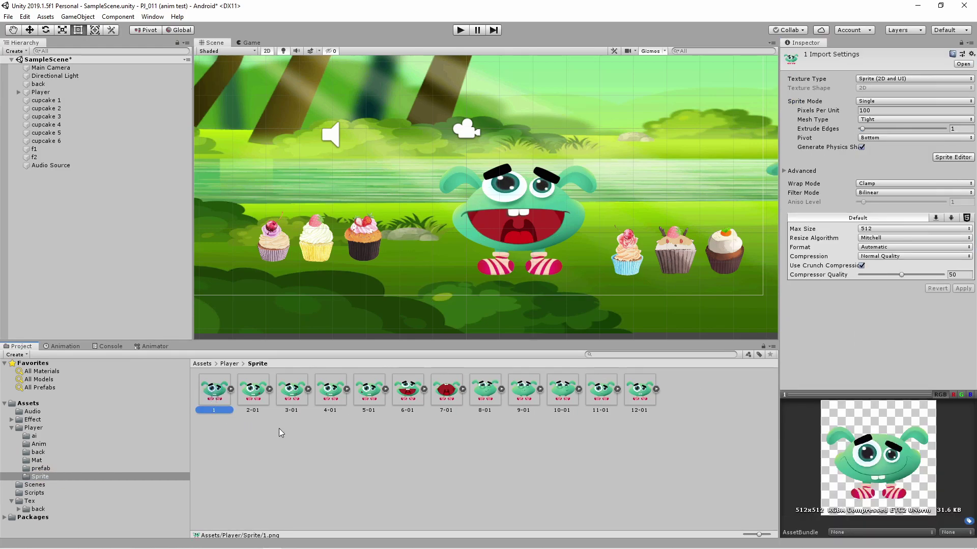
pyautogui.keyDown('shift'); pyautogui.click(642, 396); pyautogui.keyUp('shift')
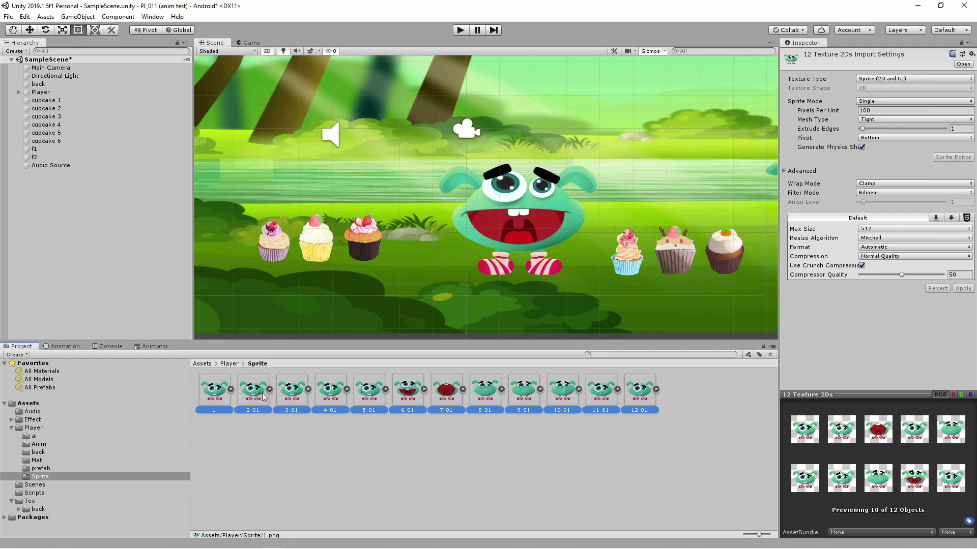
pyautogui.moveTo(216, 396); pyautogui.dragTo(126, 262)
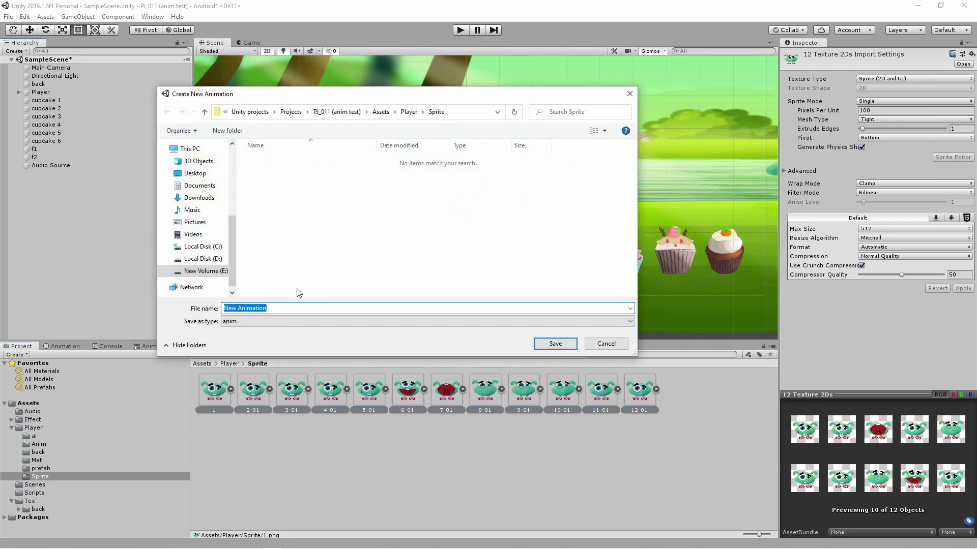
pyautogui.write('test')
pyautogui.click(541, 346)
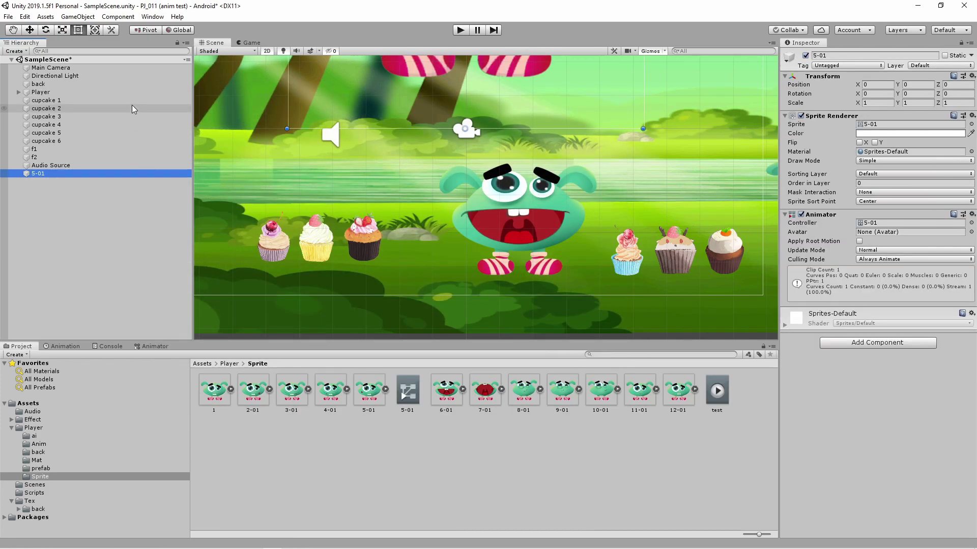
# Move the new 5-01 object down in the scene and show its test clip timeline.
pyautogui.click(29, 30)
pyautogui.click(466, 137)
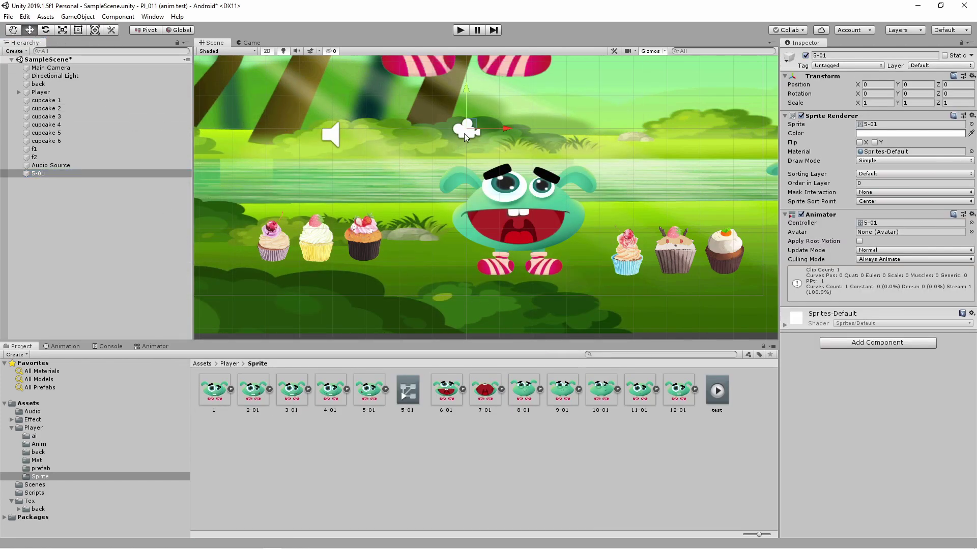
pyautogui.moveTo(464, 89)
pyautogui.mouseDown()
pyautogui.moveTo(505, 269)
pyautogui.moveTo(475, 264)
pyautogui.mouseUp()
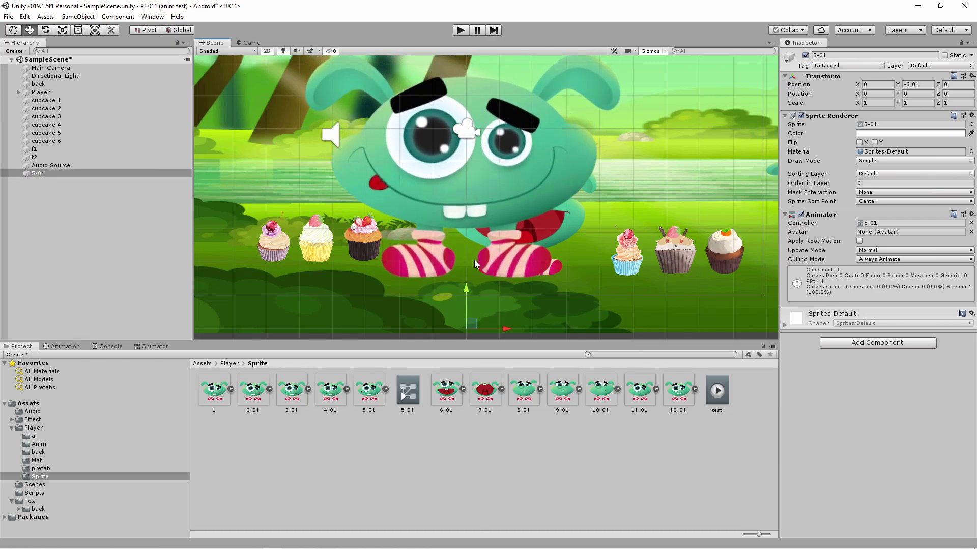
pyautogui.click(38, 174)
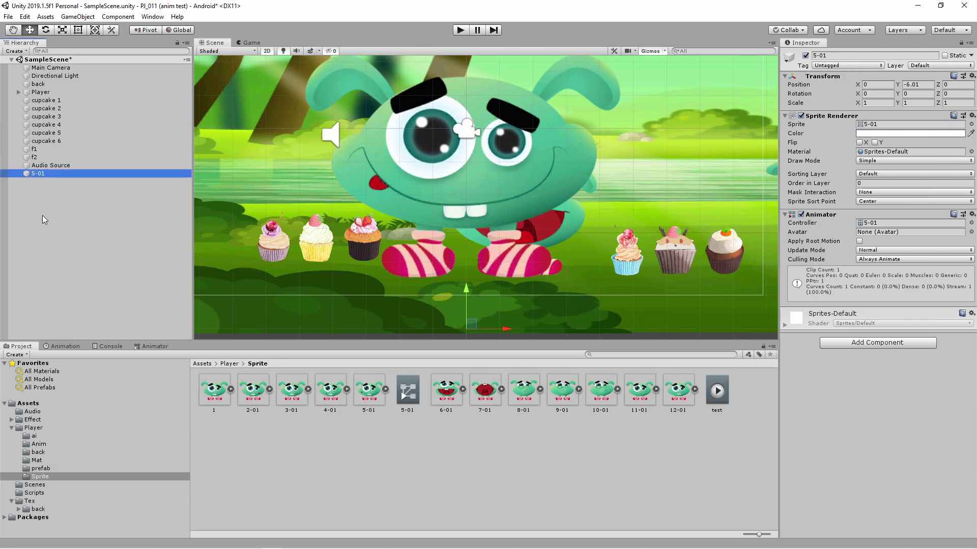
pyautogui.click(73, 348)
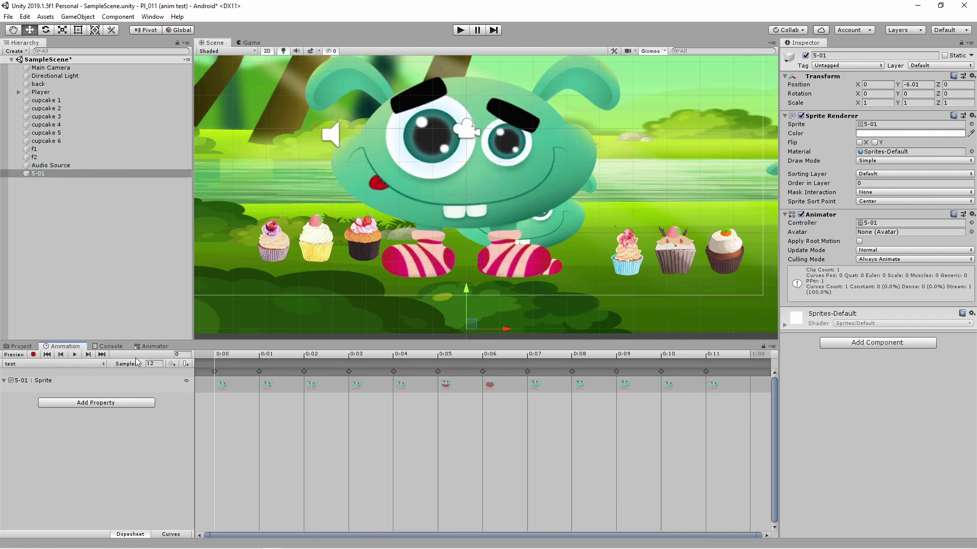
# Preview the test clip and set its Samples to 6.
pyautogui.click(74, 356)
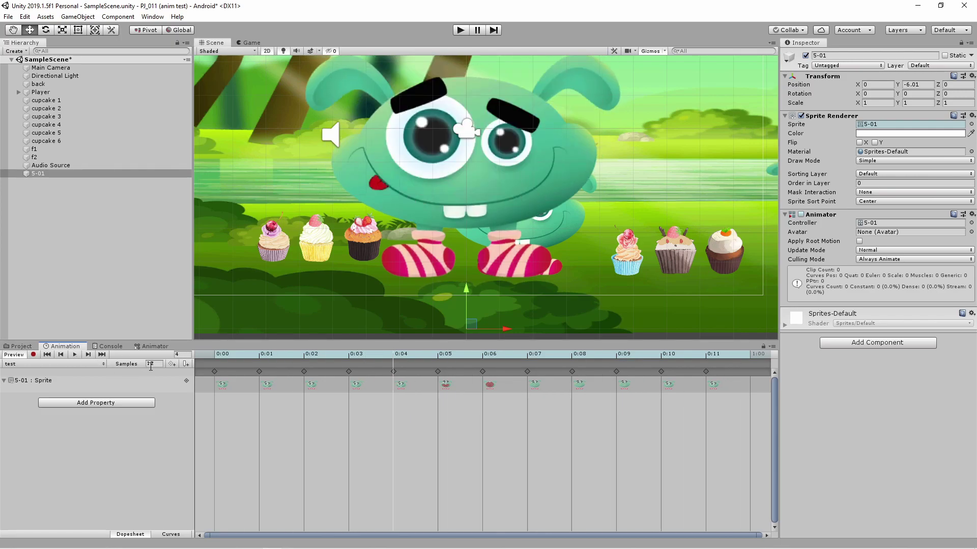
pyautogui.write('6')
pyautogui.press('Return')
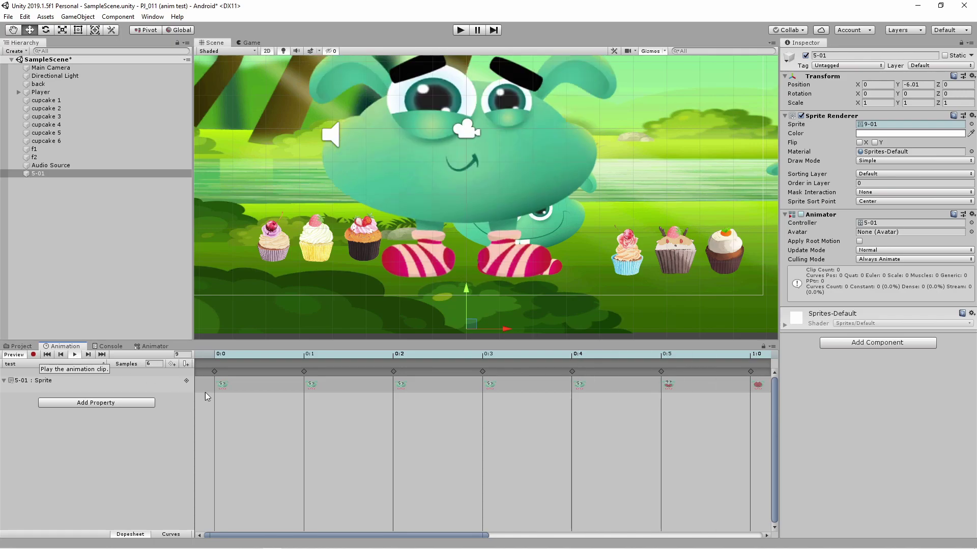
pyautogui.scroll(-1, 405, 413)
pyautogui.scroll(-1, 411, 414)
pyautogui.scroll(-1, 418, 415)
pyautogui.scroll(-1, 418, 415)
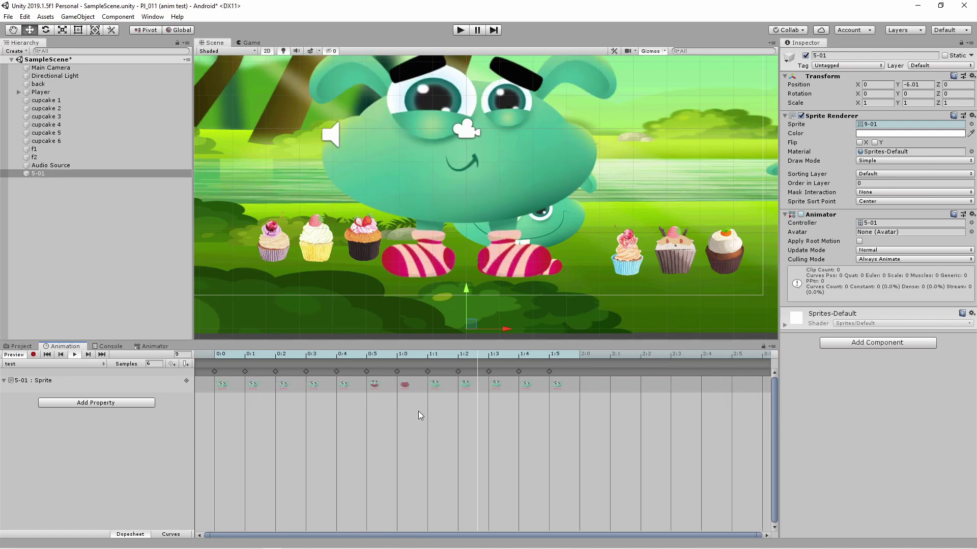
pyautogui.scroll(-1, 420, 416)
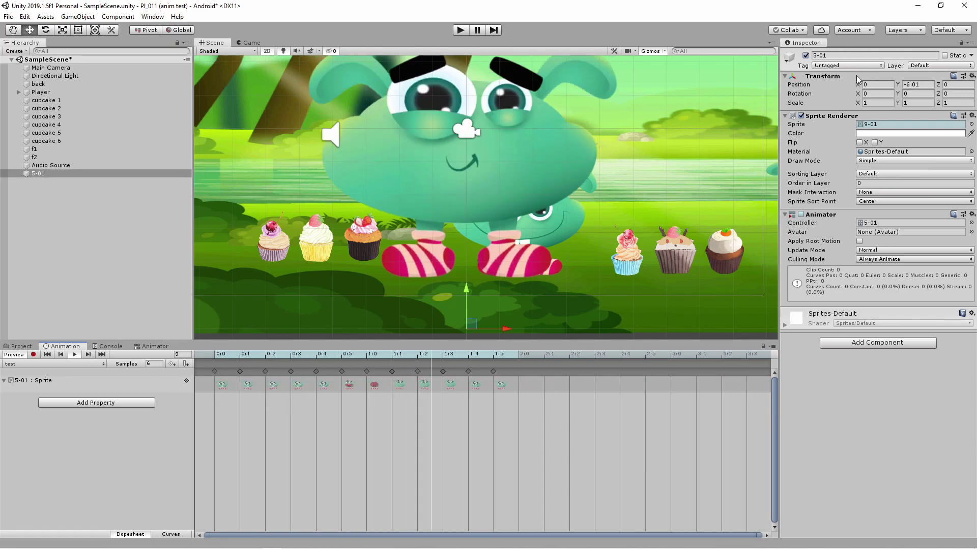
# Set the 5-01 object's Transform Scale X and Y to 0.5.
pyautogui.click(879, 104)
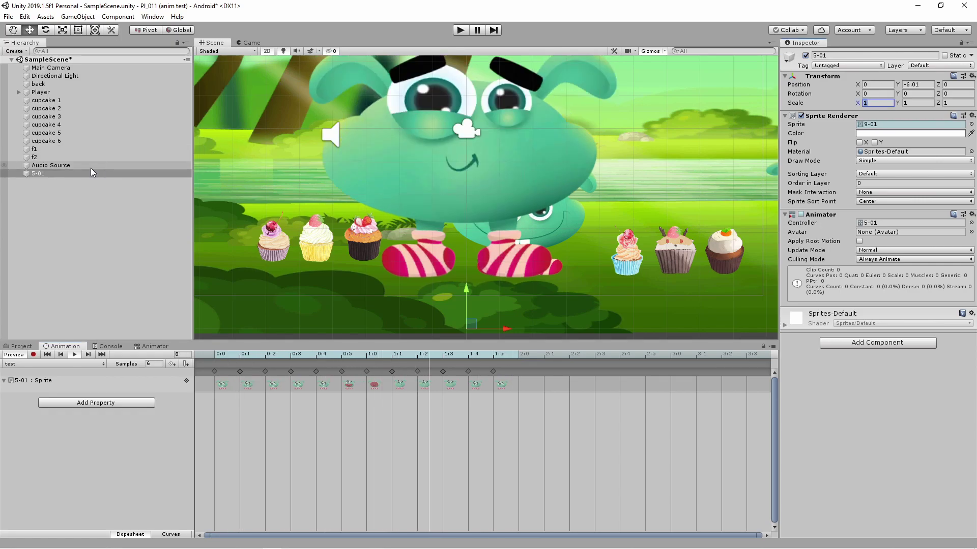
pyautogui.write('.5')
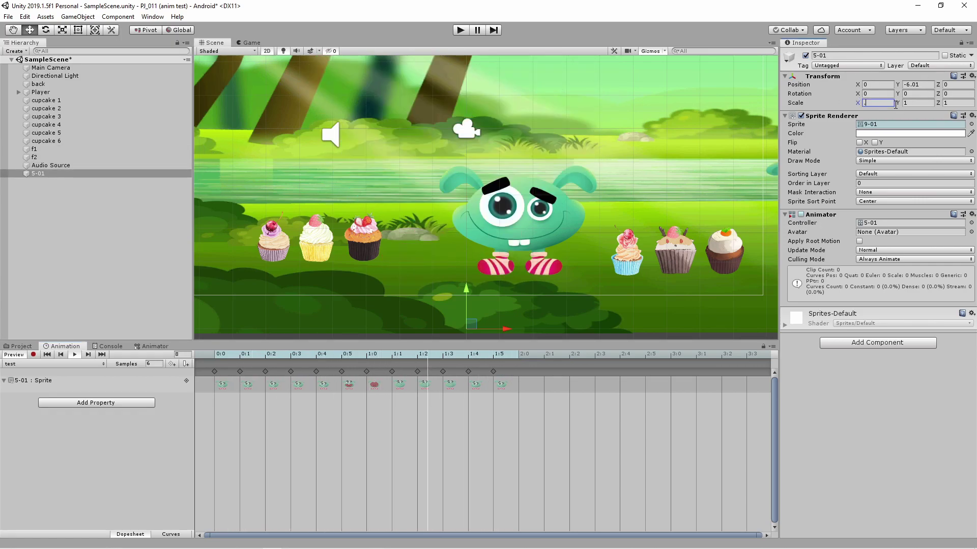
pyautogui.click(923, 101)
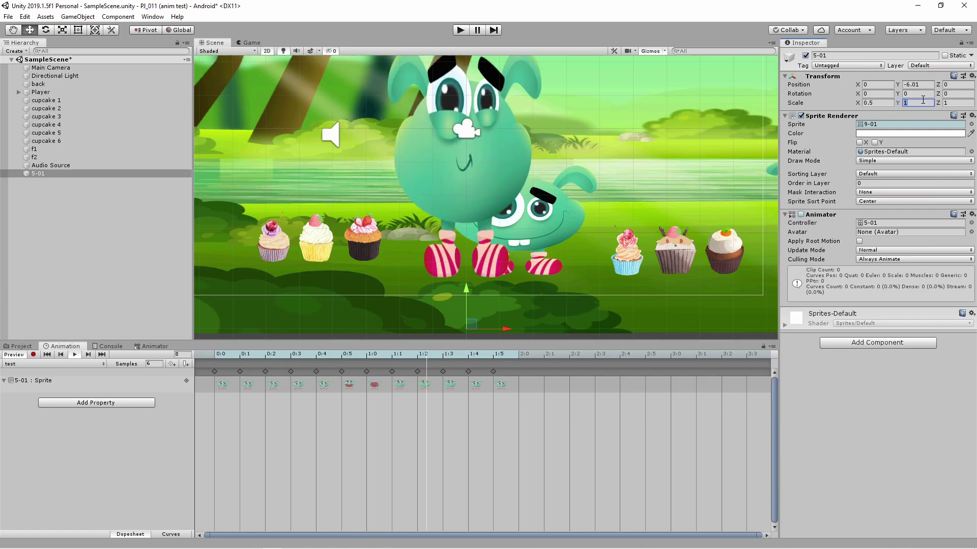
pyautogui.write('.5')
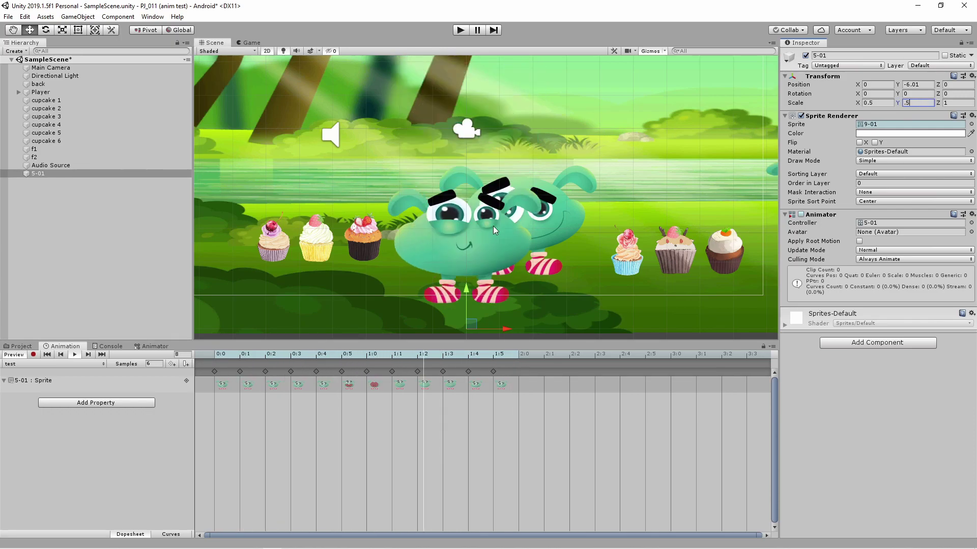
pyautogui.press('Return')
# Delete the 5-01 test object from the Hierarchy.
pyautogui.click(19, 348)
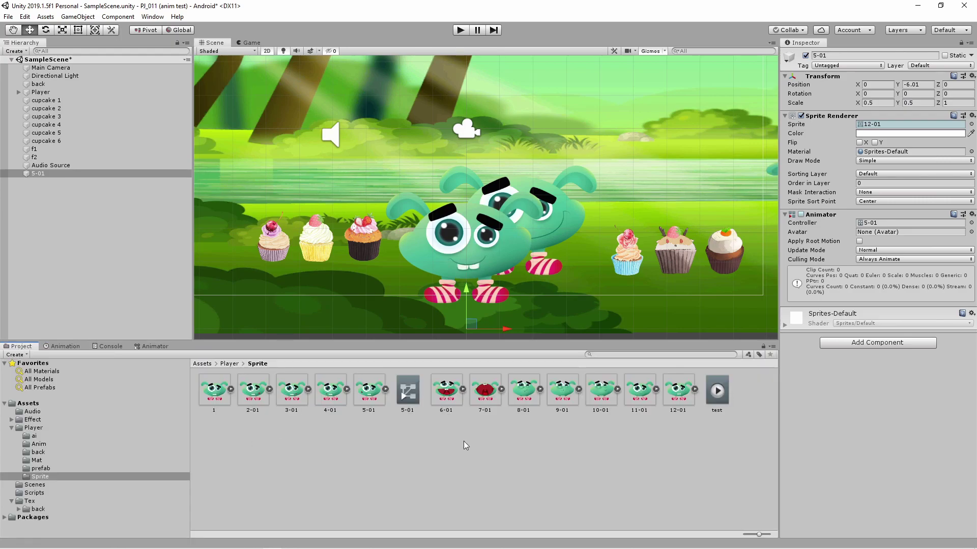
pyautogui.click(37, 176)
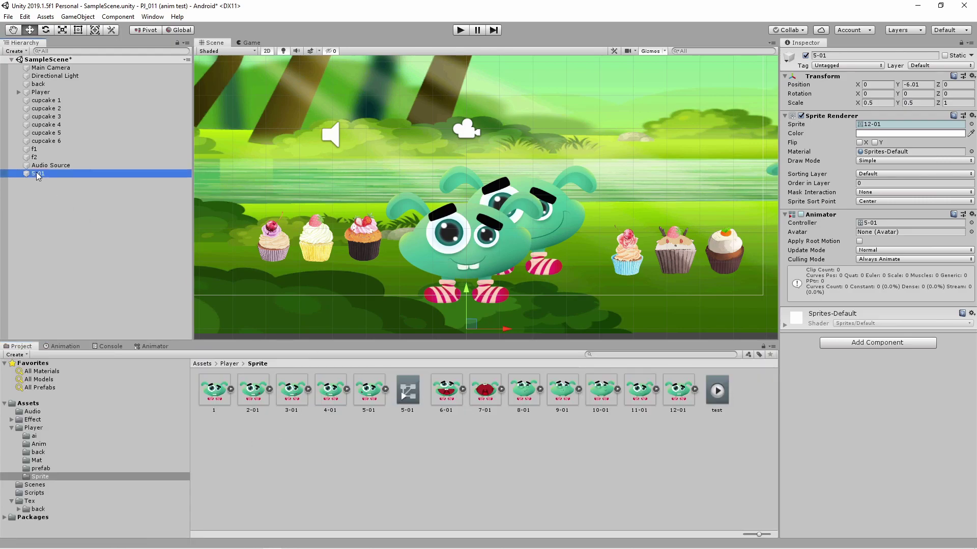
pyautogui.press('Delete')
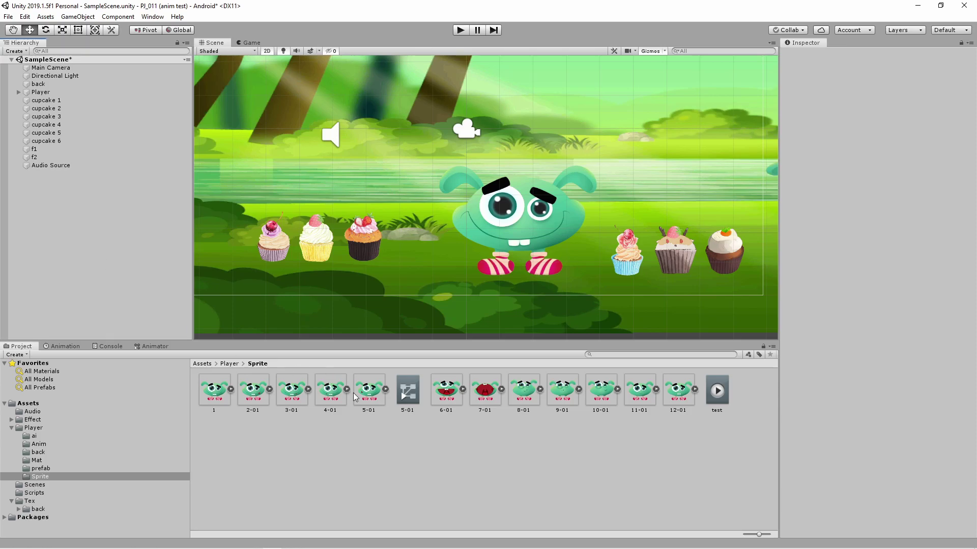
# Delete the 5-01 controller and test animation clip from the Sprite folder.
pyautogui.click(408, 399)
pyautogui.press('Delete')
pyautogui.click(517, 300)
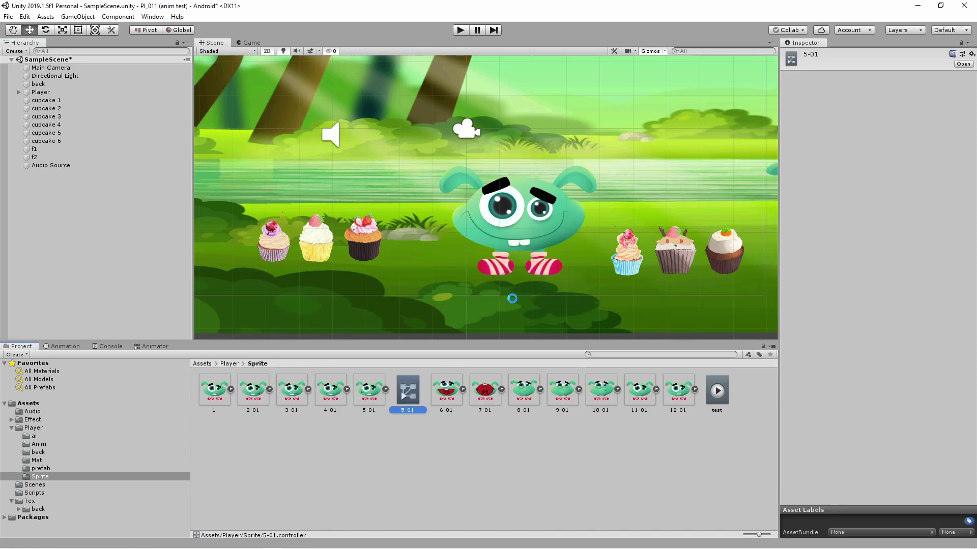
pyautogui.click(680, 392)
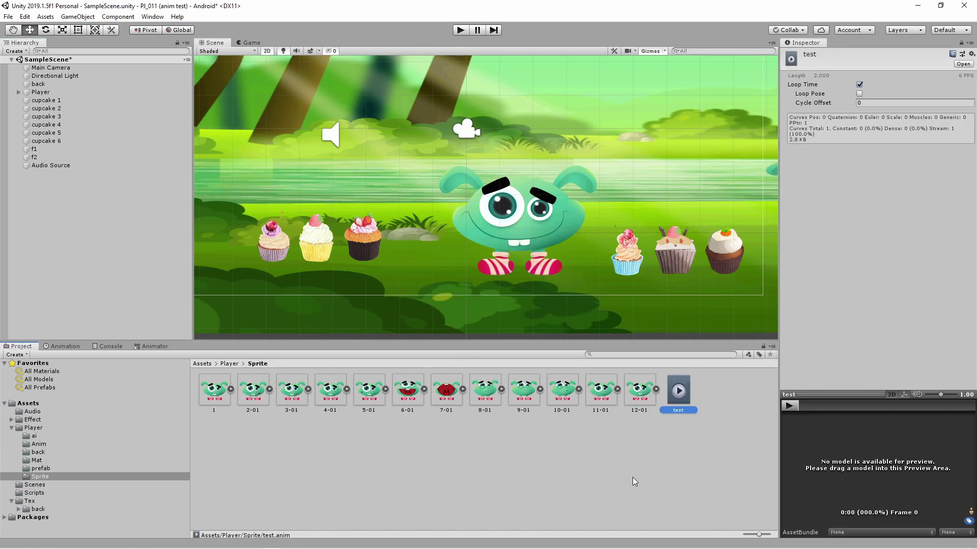
pyautogui.press('Delete')
pyautogui.click(523, 301)
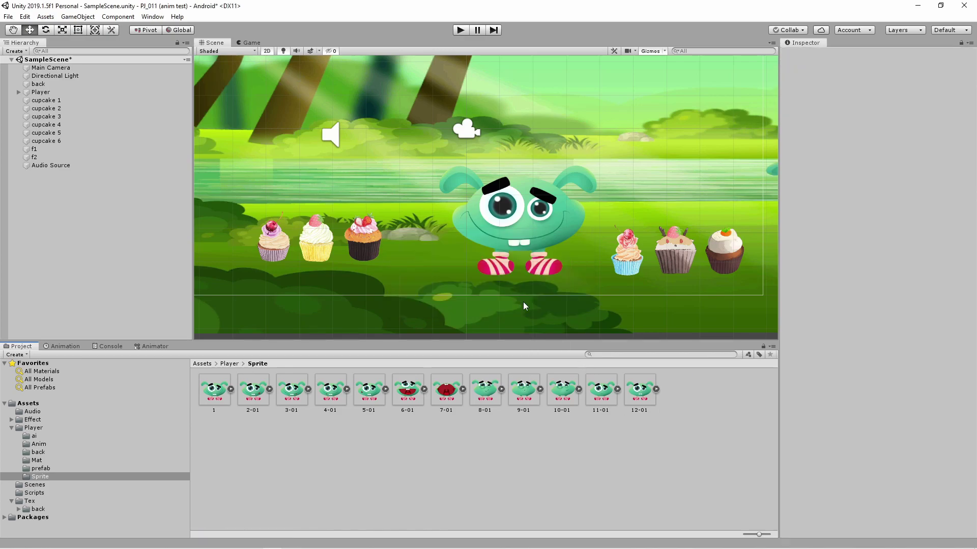
pyautogui.click(65, 346)
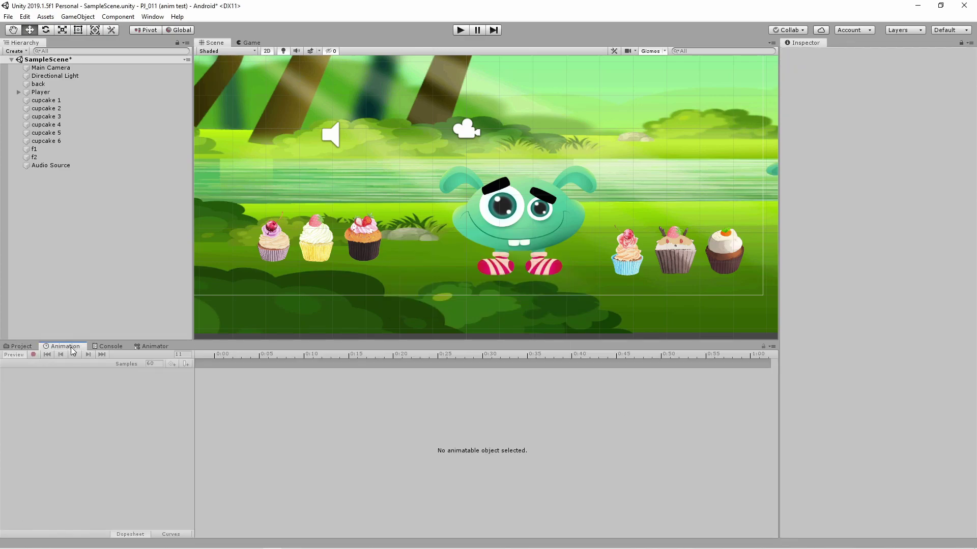
# Select Player and preview its Eat anim clip.
pyautogui.click(46, 92)
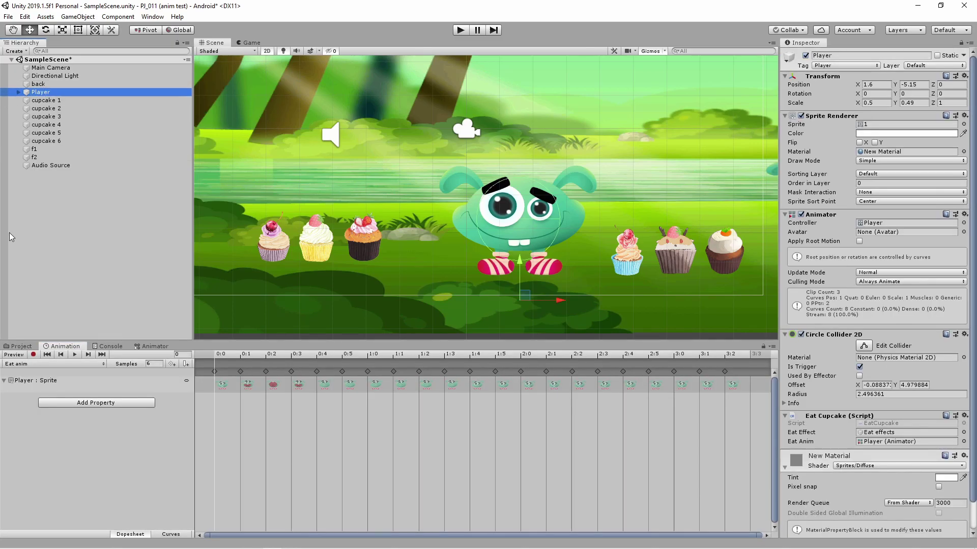
pyautogui.click(12, 365)
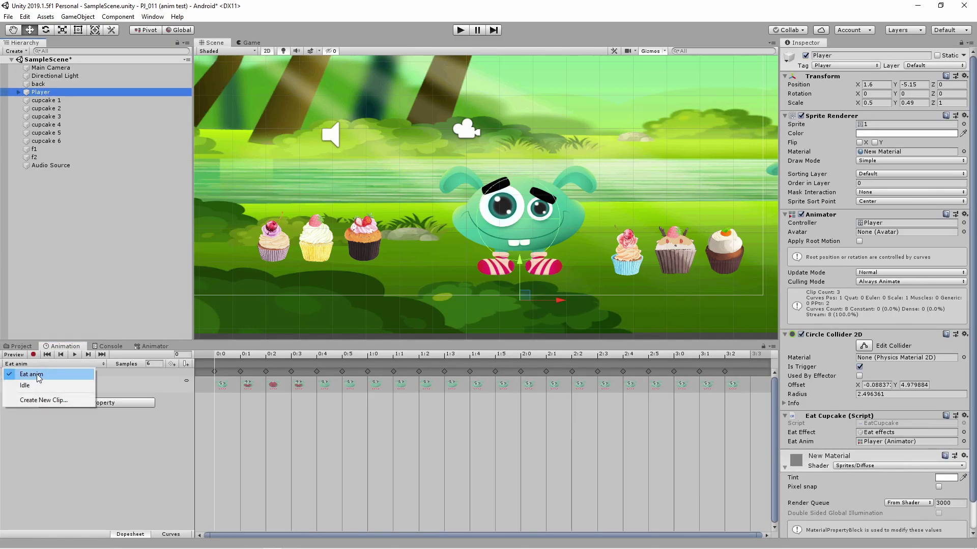
pyautogui.click(78, 355)
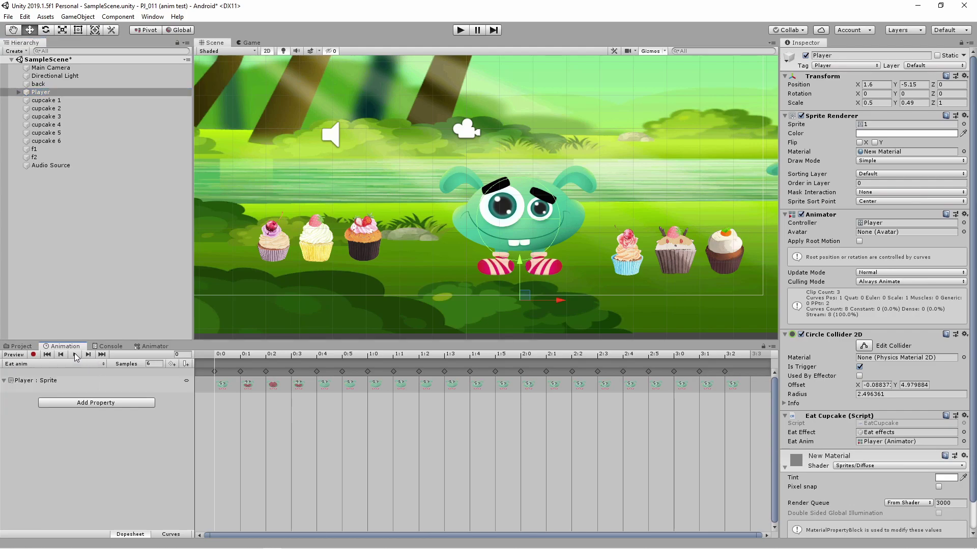
pyautogui.click(76, 355)
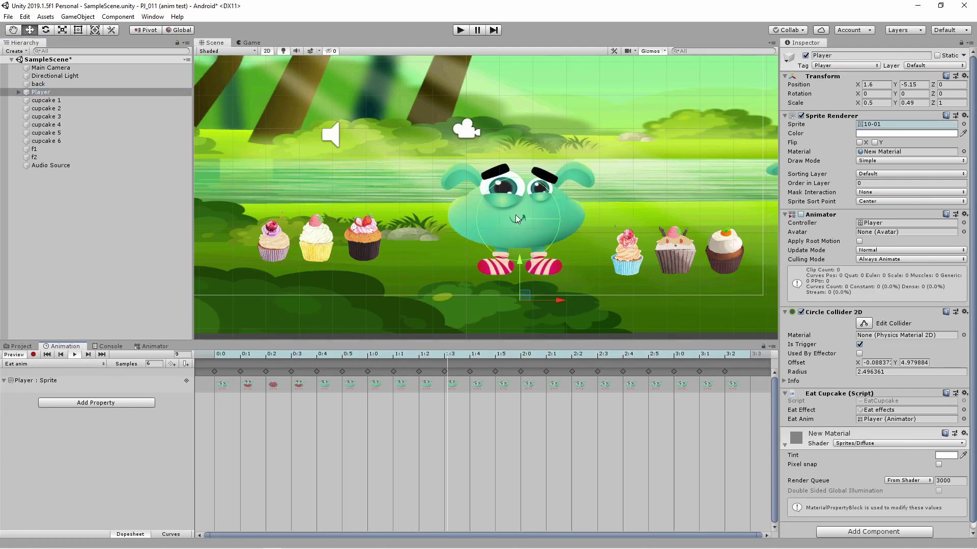
# Switch to the Idle clip, expand its Position and Scale keys, and preview it.
pyautogui.click(30, 364)
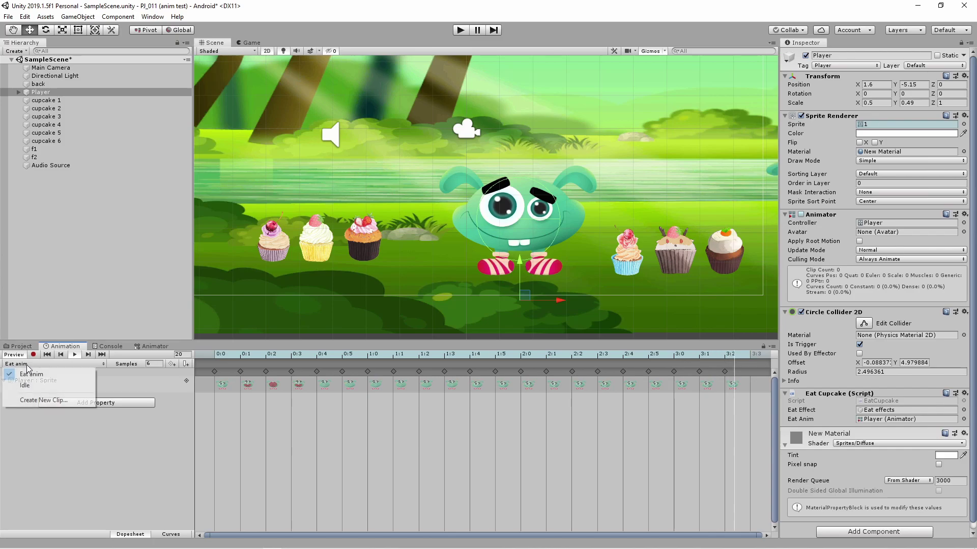
pyautogui.click(32, 386)
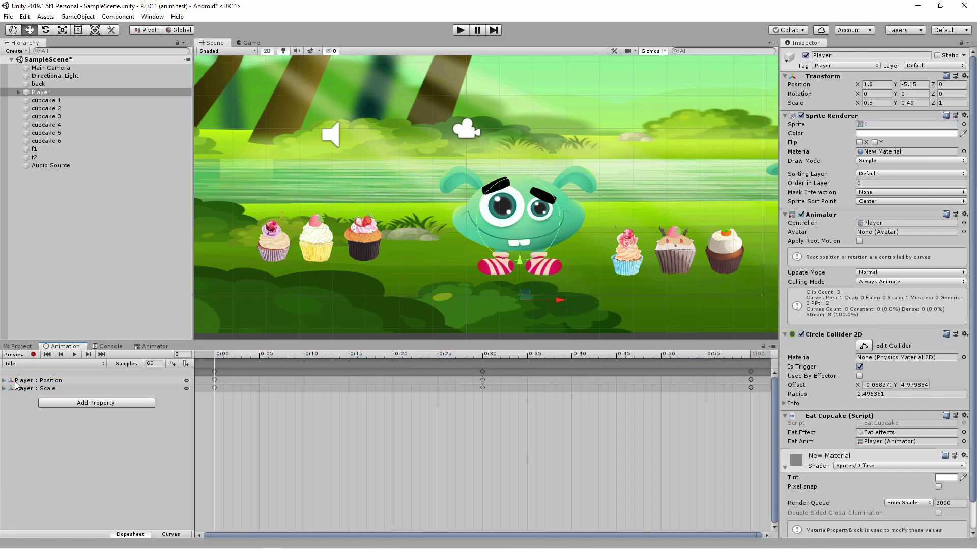
pyautogui.click(3, 382)
pyautogui.click(5, 413)
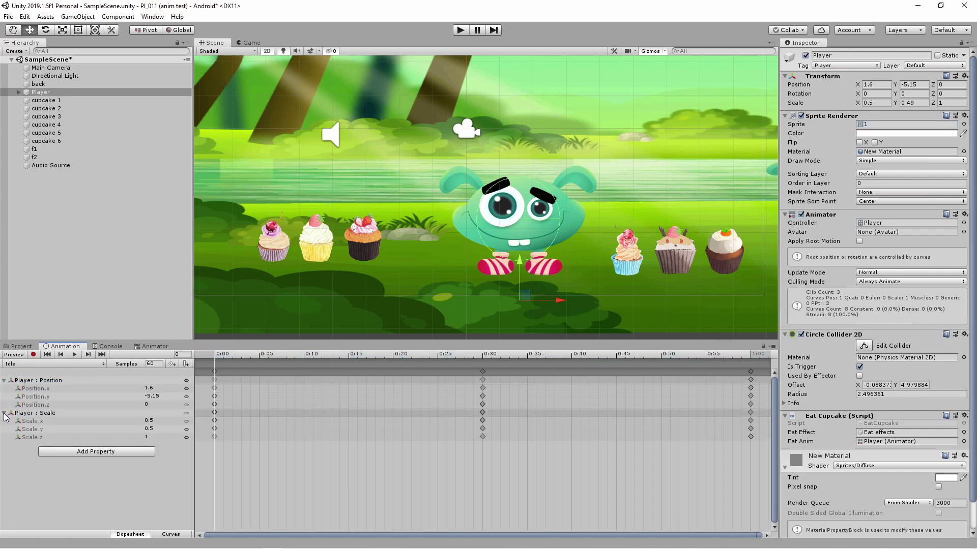
pyautogui.click(75, 354)
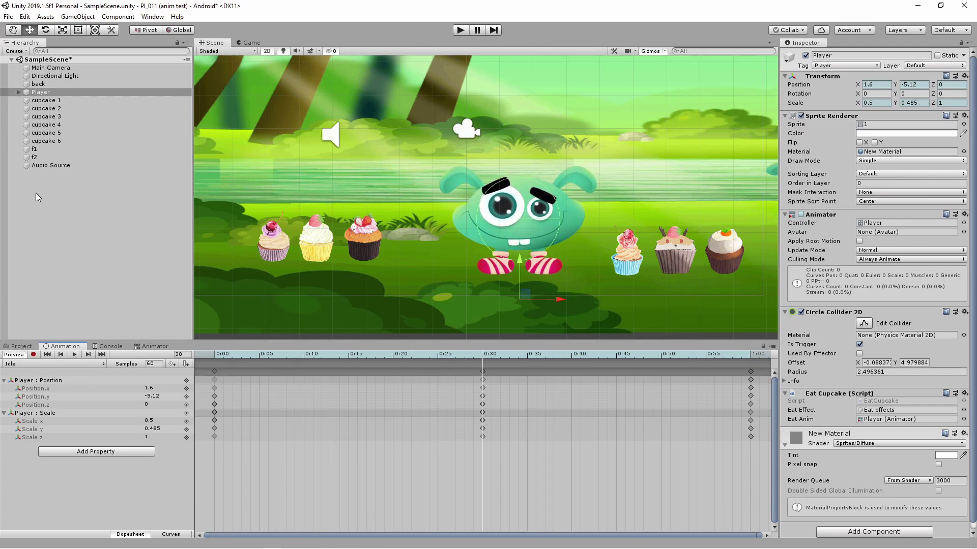
pyautogui.click(31, 93)
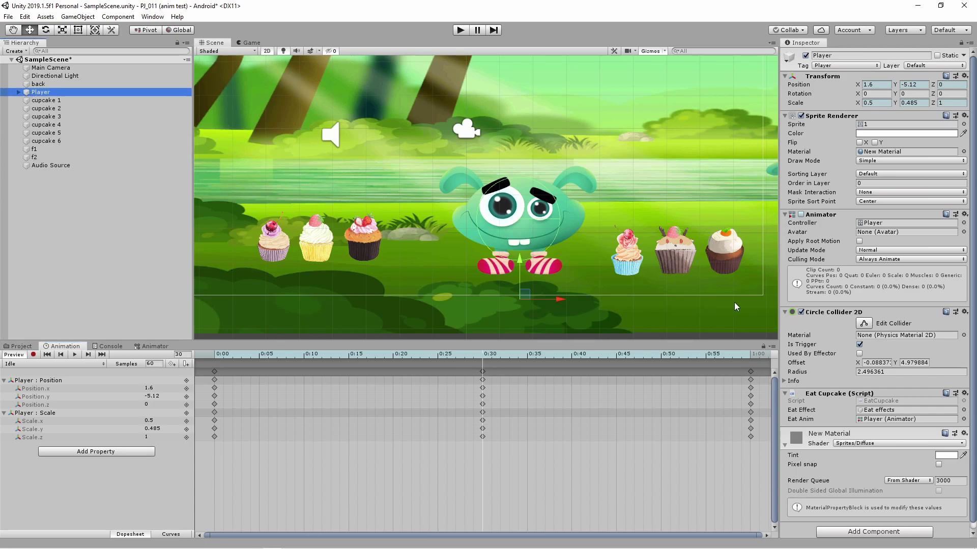
# Open the Player animator controller's state graph in the Animator.
pyautogui.click(878, 226)
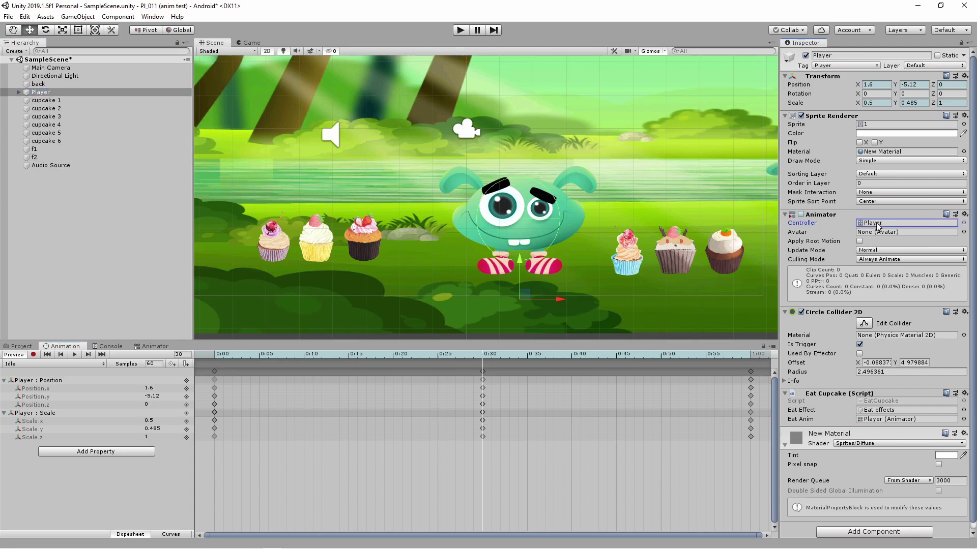
pyautogui.click(24, 348)
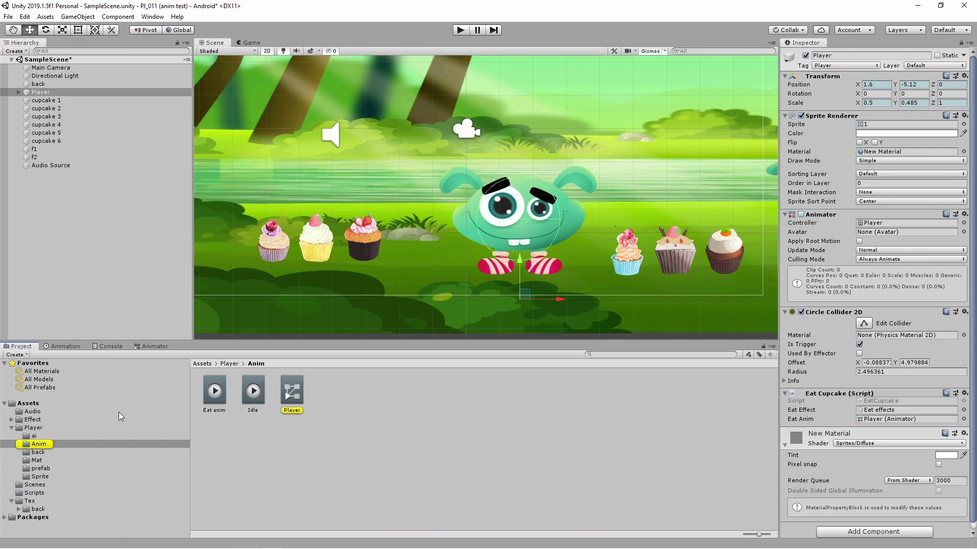
pyautogui.click(292, 393)
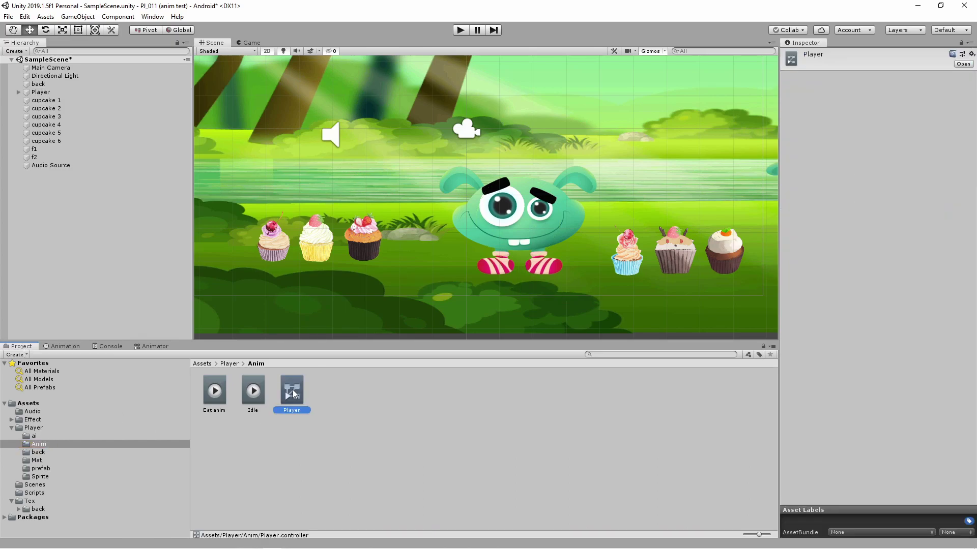
pyautogui.click(155, 347)
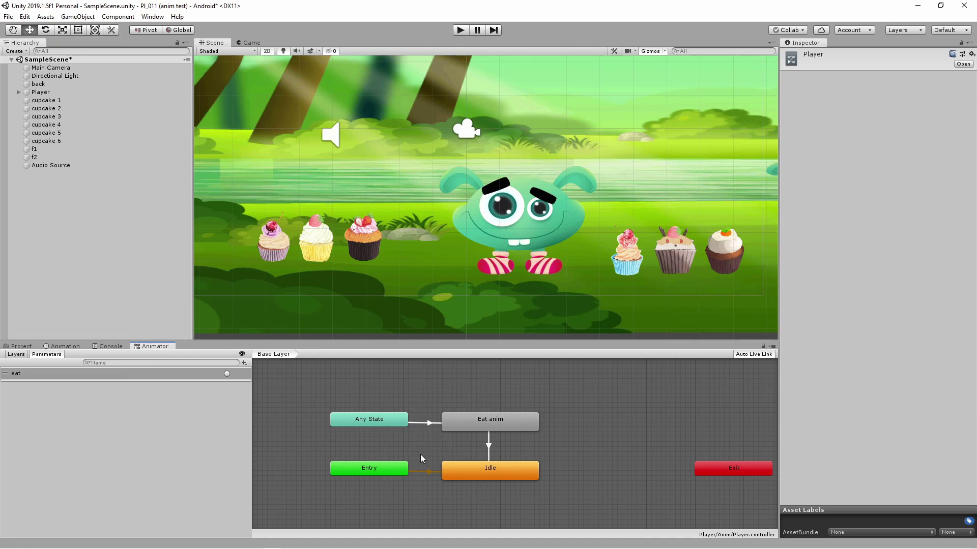
# Inspect the Any State → Eat anim transition, conditioned on the eat parameter.
pyautogui.rightClick(489, 473)
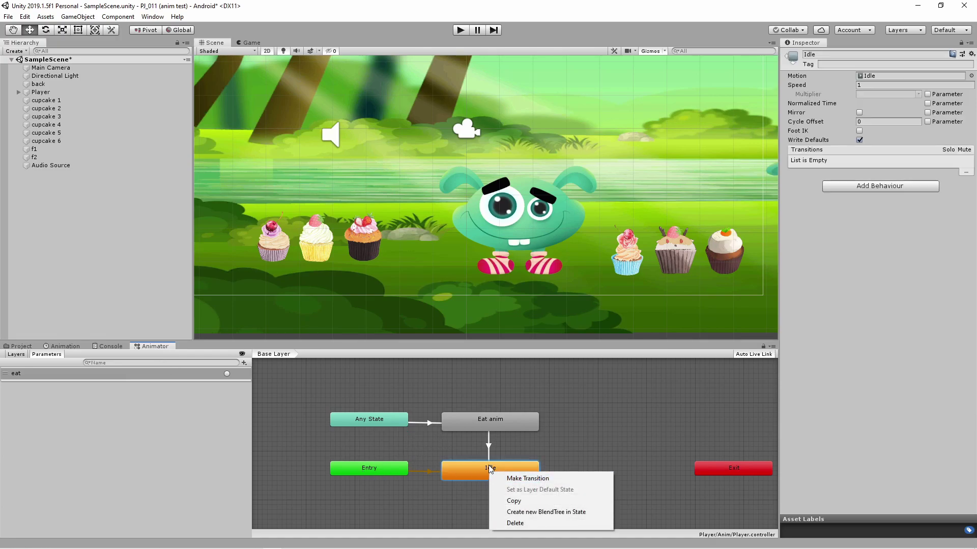
pyautogui.click(484, 426)
pyautogui.click(493, 426)
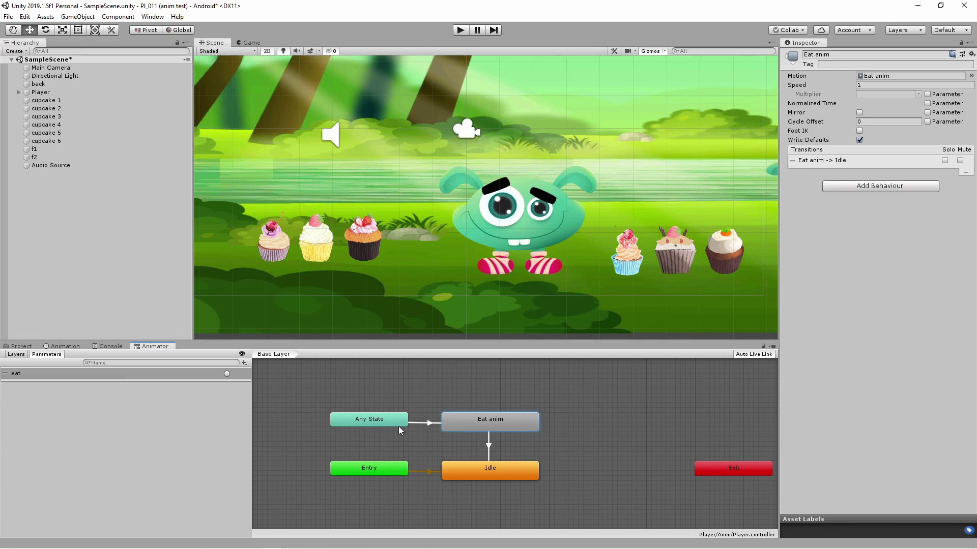
pyautogui.click(429, 425)
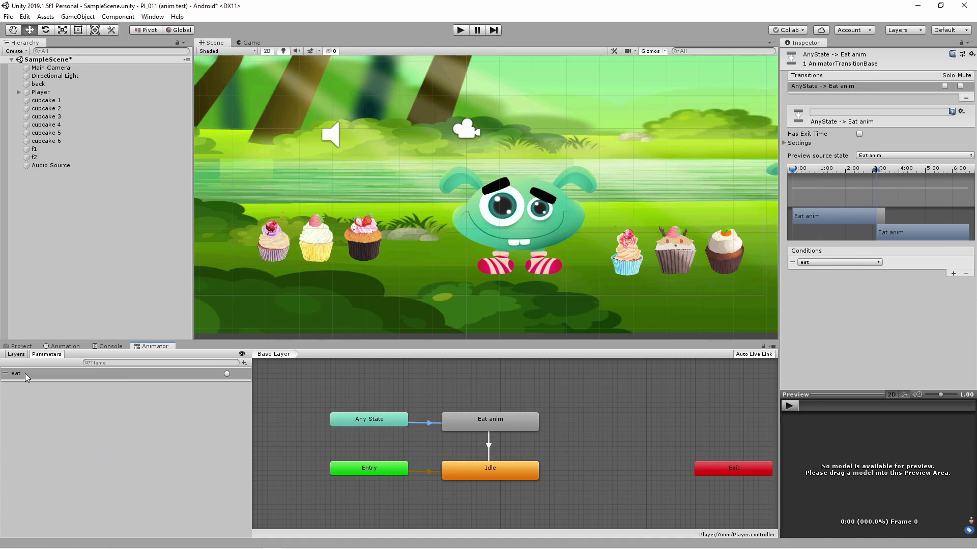
# Check the Eat anim → Idle transition's settings (exit time 0.93, duration 0.25), then show the Game view.
pyautogui.click(244, 363)
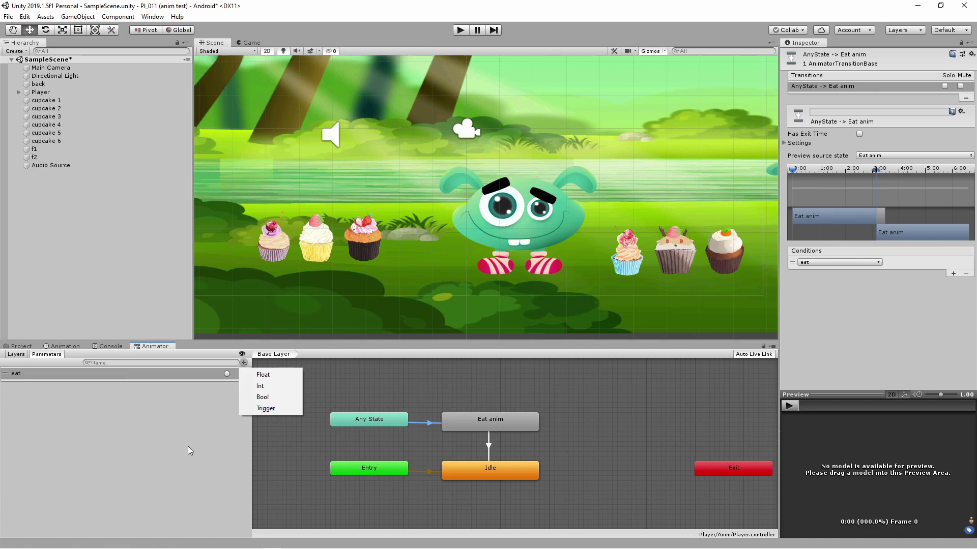
pyautogui.click(203, 465)
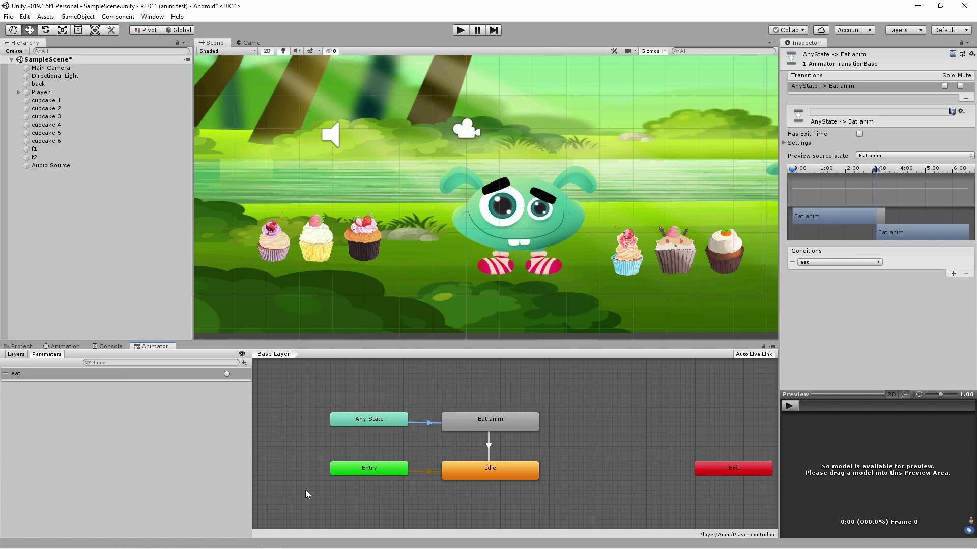
pyautogui.click(492, 448)
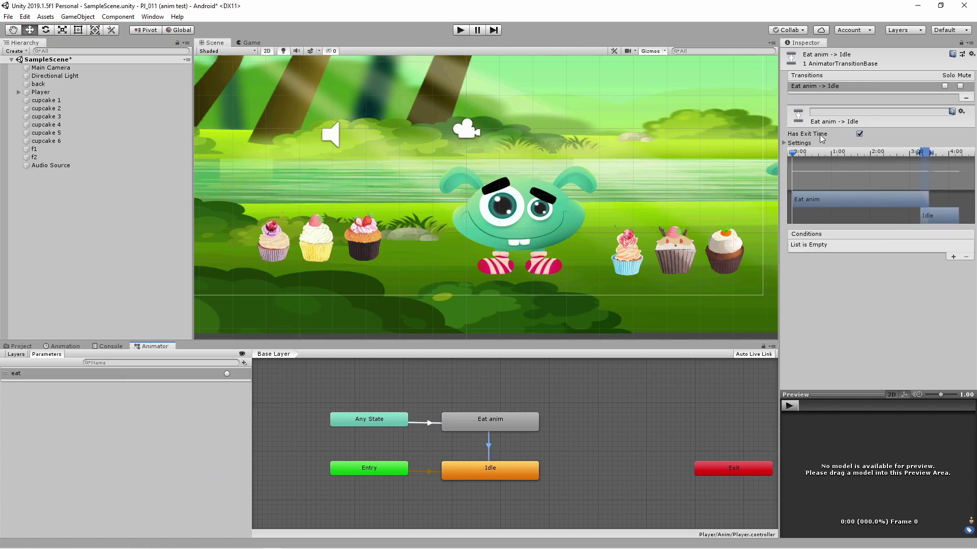
pyautogui.click(787, 144)
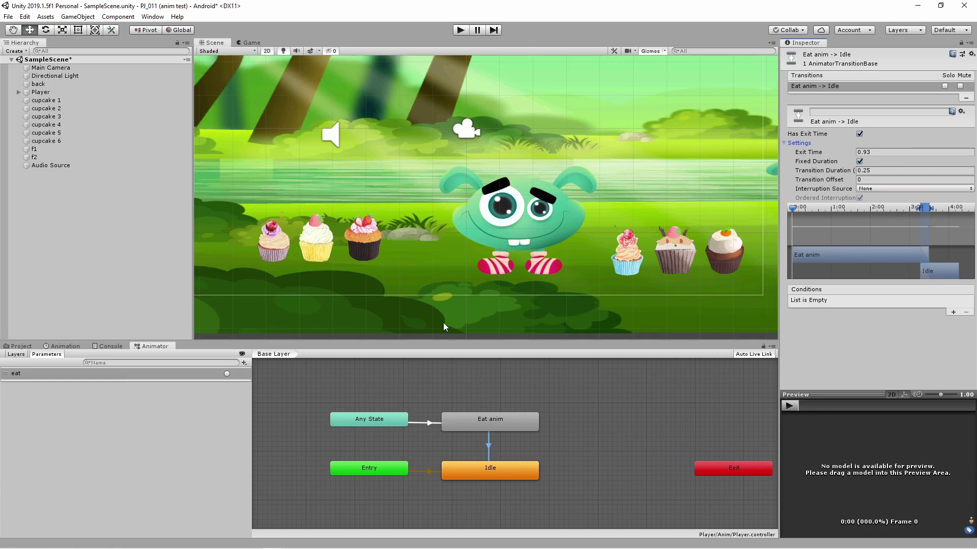
pyautogui.click(252, 43)
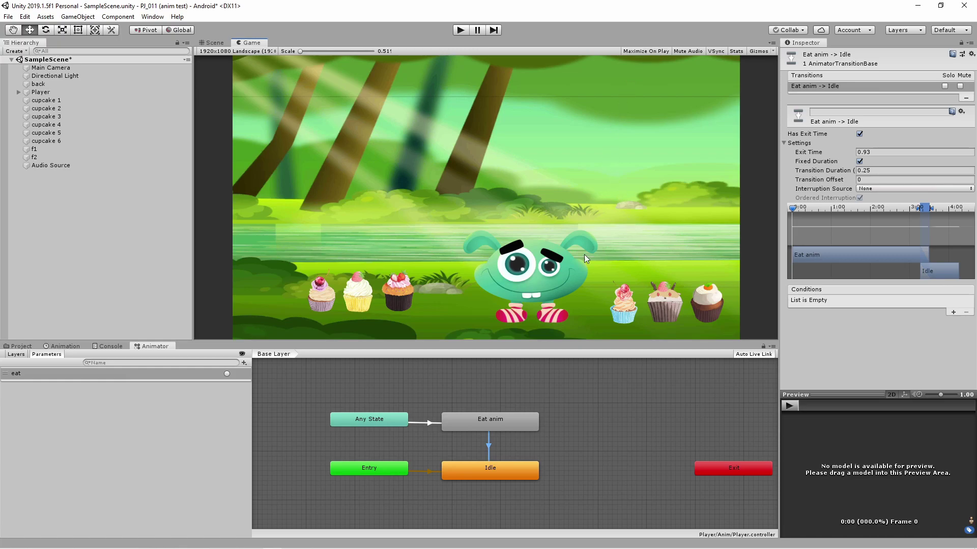
# Enter Play mode at 0.51x scale, fire Player's eat trigger, and feed the pink cupcake to the monster.
pyautogui.click(460, 31)
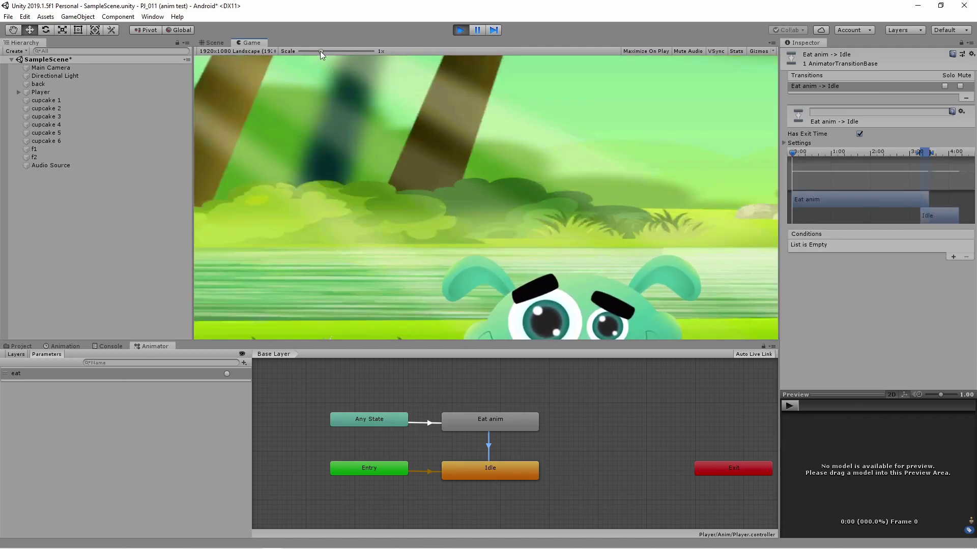
pyautogui.moveTo(321, 51); pyautogui.dragTo(292, 55)
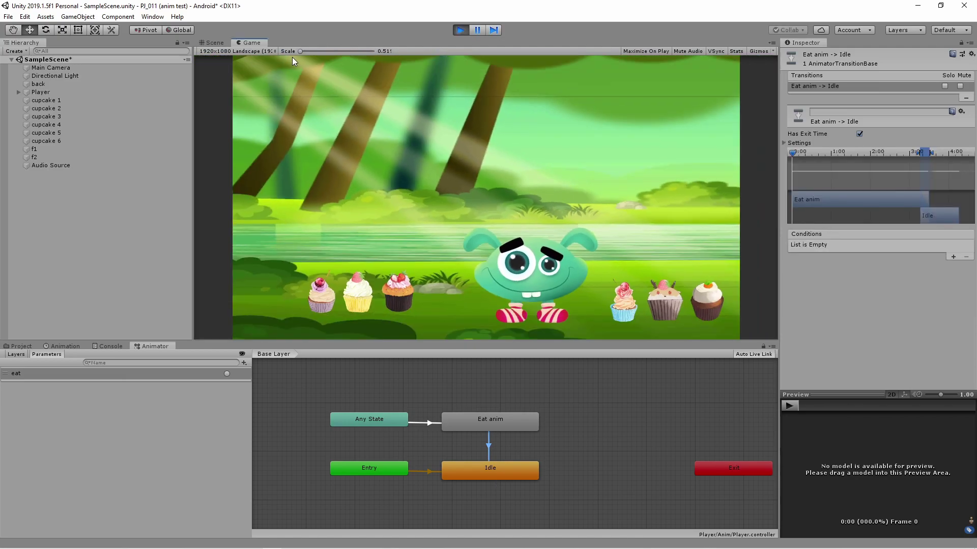
pyautogui.click(40, 92)
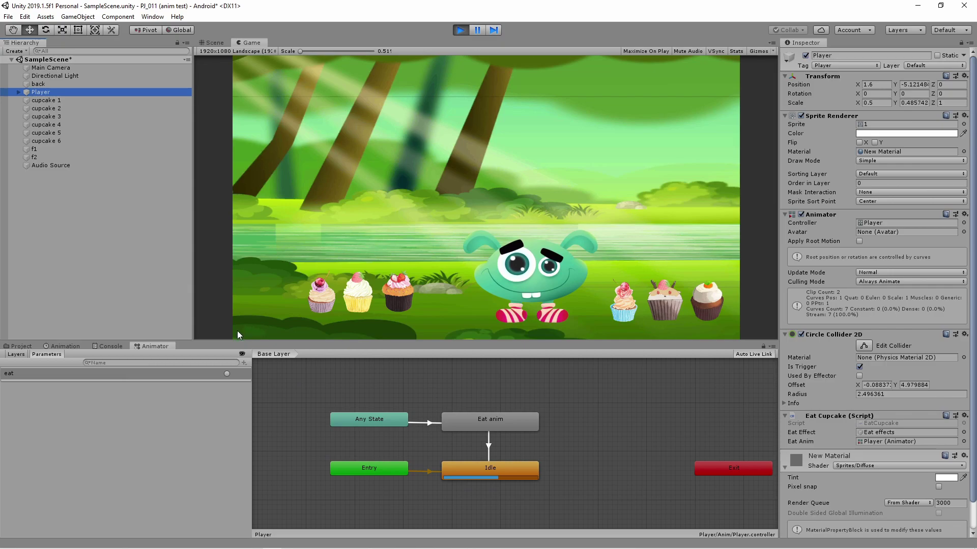
pyautogui.click(226, 374)
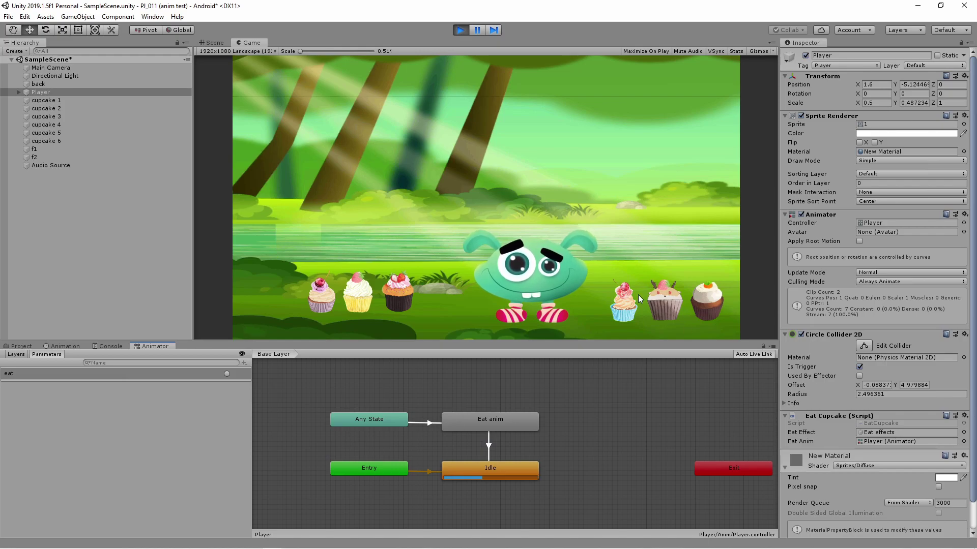
pyautogui.moveTo(605, 295); pyautogui.dragTo(561, 276)
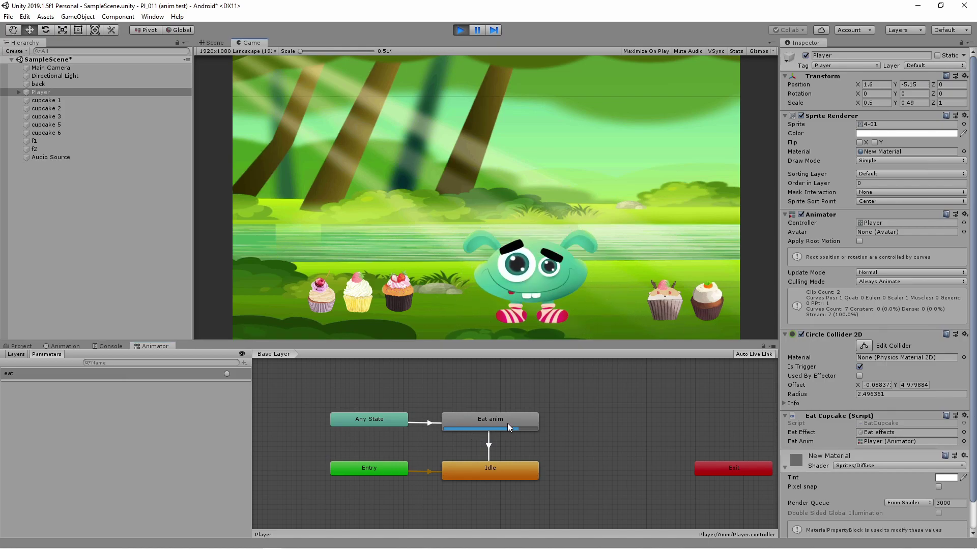
# Stop Play mode and make the Player's Circle Collider 2D a trigger.
pyautogui.click(459, 31)
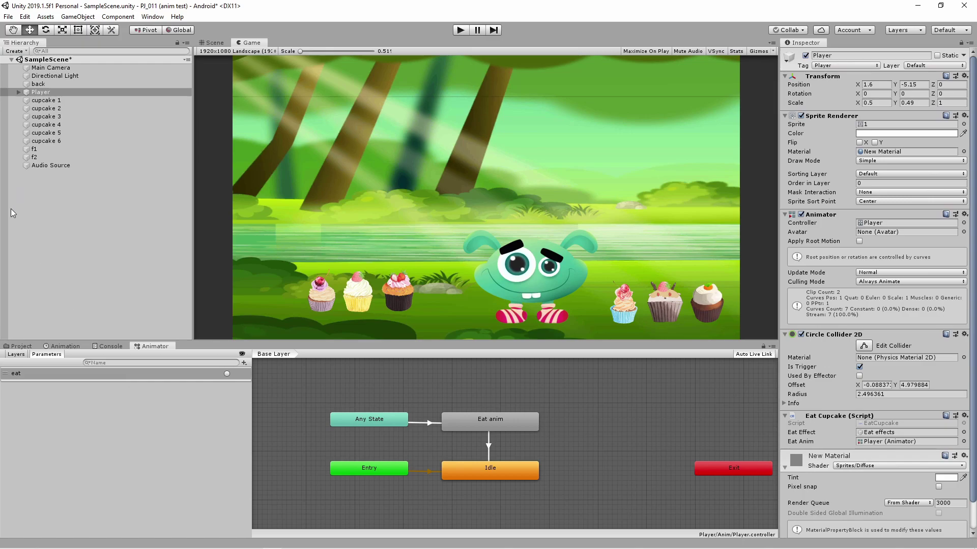
pyautogui.click(41, 92)
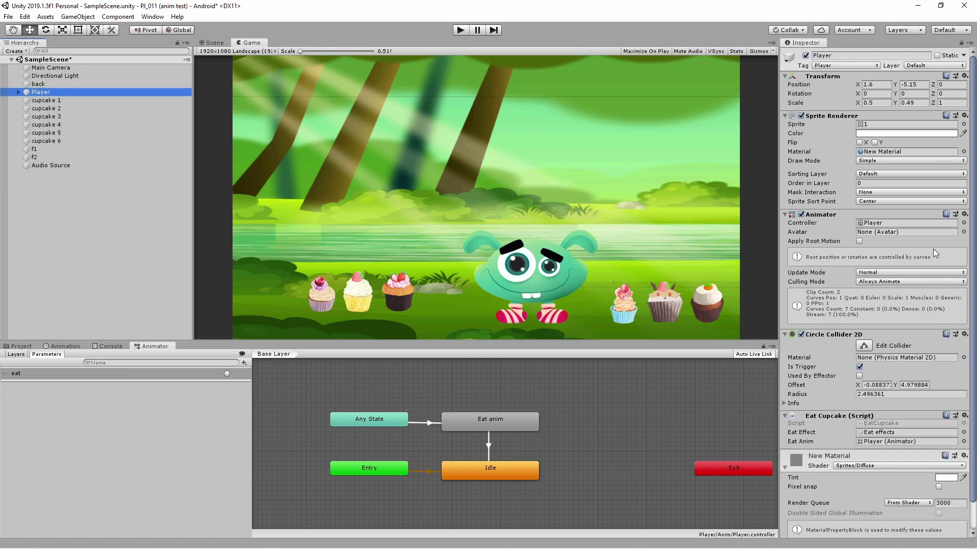
pyautogui.click(863, 345)
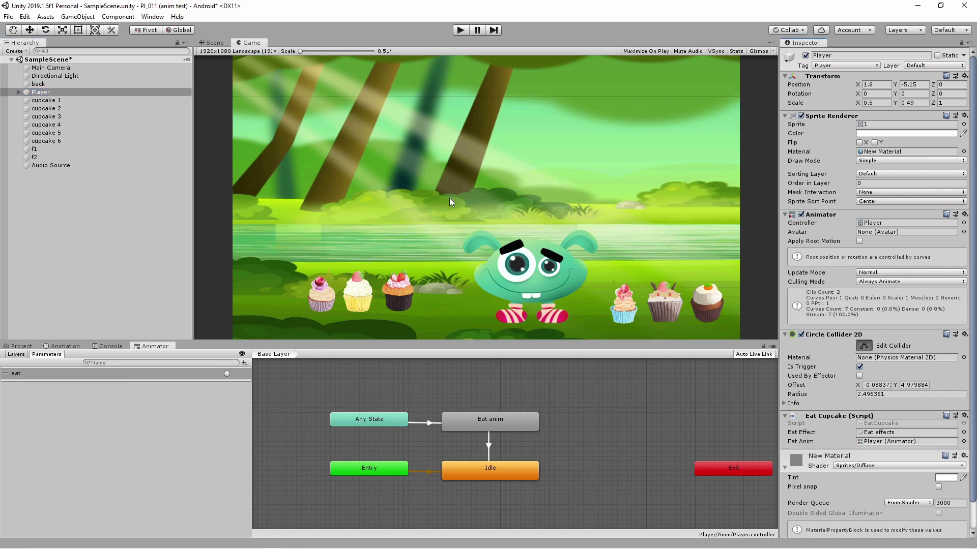
pyautogui.click(215, 43)
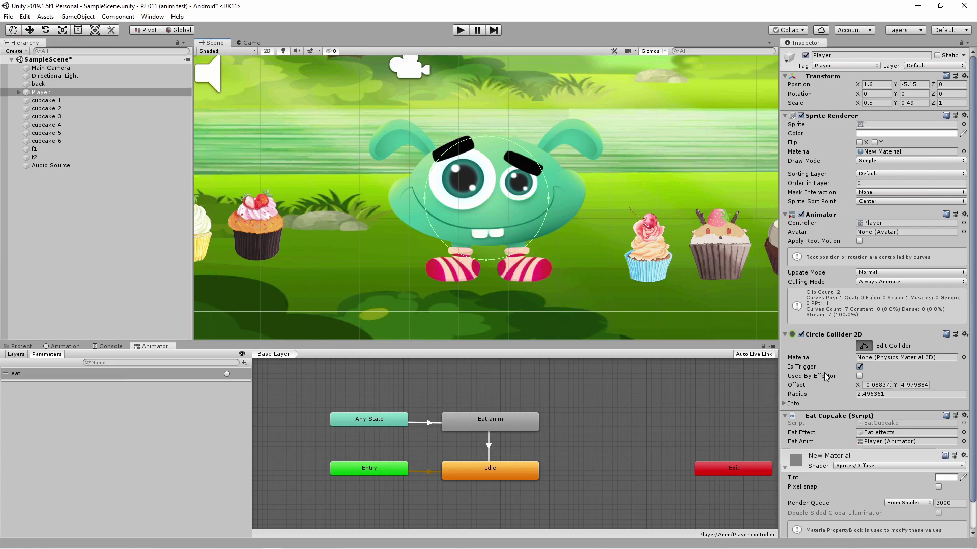
pyautogui.click(859, 366)
# Check the Eat Cupcake component's Eat Anim animator reference and its script link.
pyautogui.scroll(-1, 889, 366)
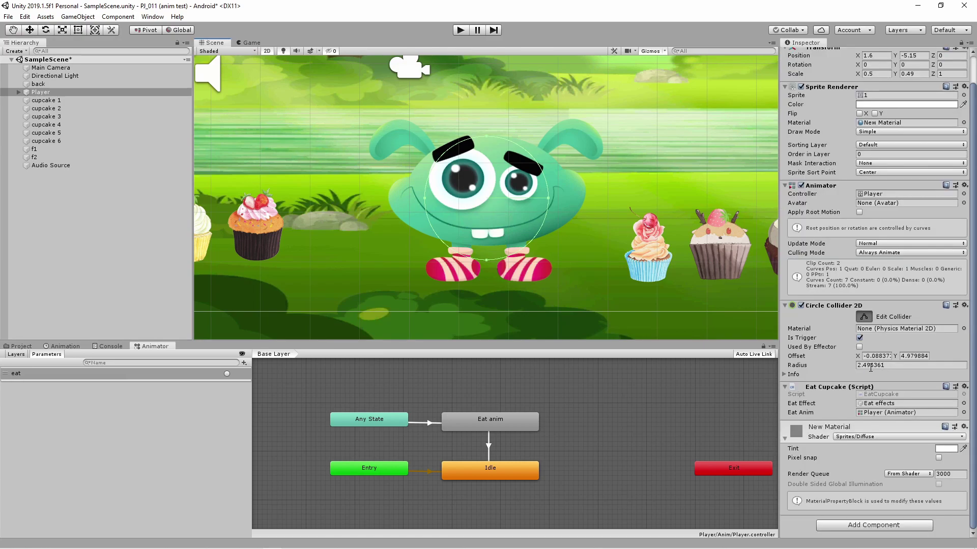
pyautogui.scroll(-2, 551, 239)
pyautogui.scroll(-1, 550, 247)
pyautogui.scroll(-1, 550, 249)
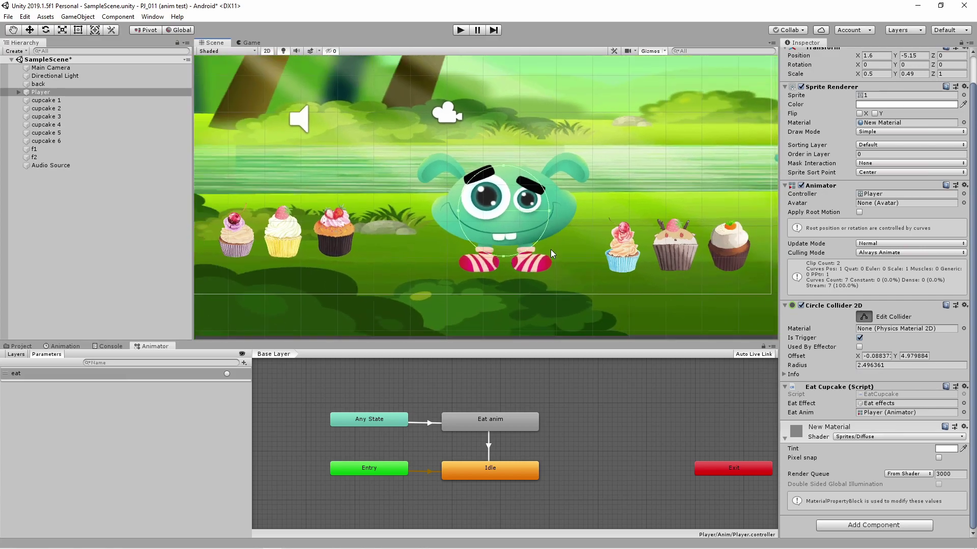
pyautogui.click(880, 415)
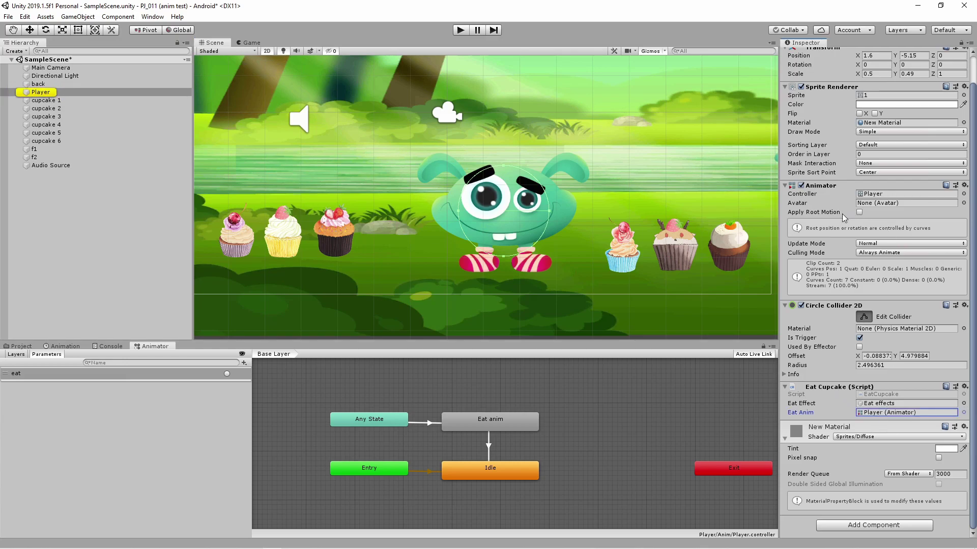
pyautogui.click(886, 398)
pyautogui.doubleClick(886, 398)
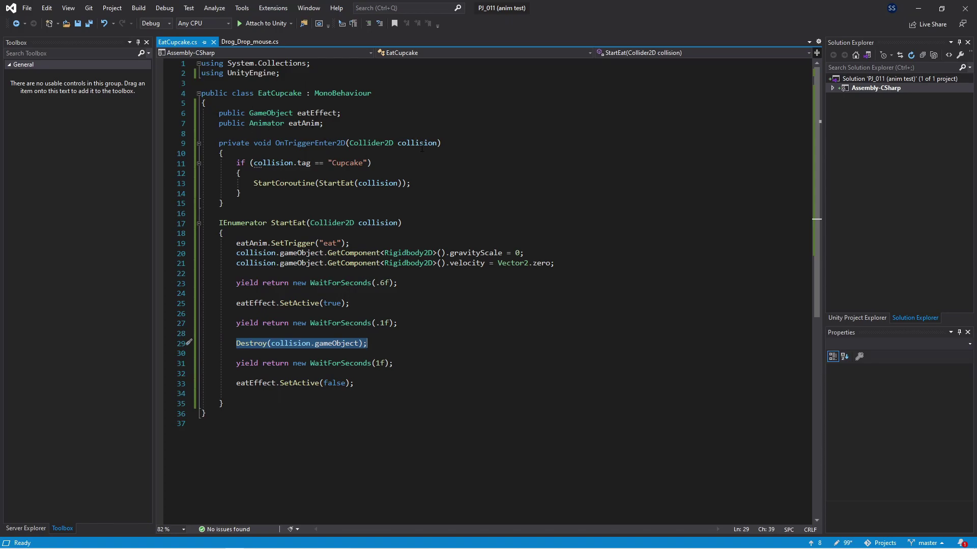
pyautogui.moveTo(329, 163); pyautogui.dragTo(364, 163)
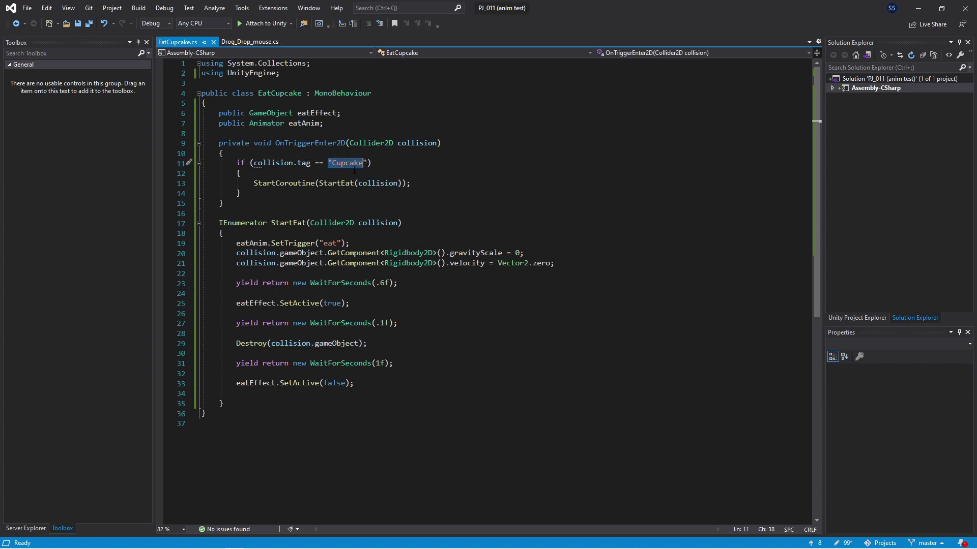
# Assign the Cupcake tag to cupcake 1 through cupcake 6 together.
pyautogui.click(918, 8)
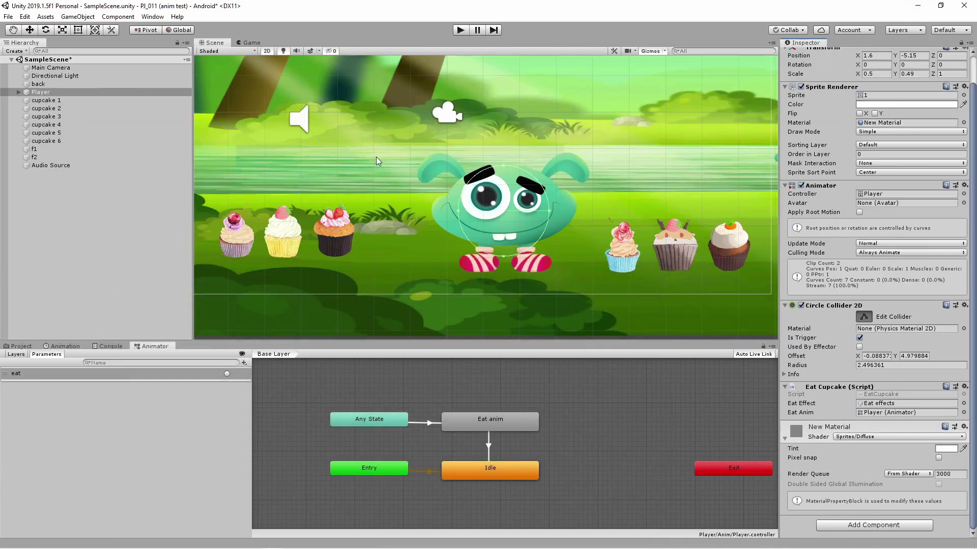
pyautogui.click(61, 102)
pyautogui.keyDown('shift'); pyautogui.click(64, 141); pyautogui.keyUp('shift')
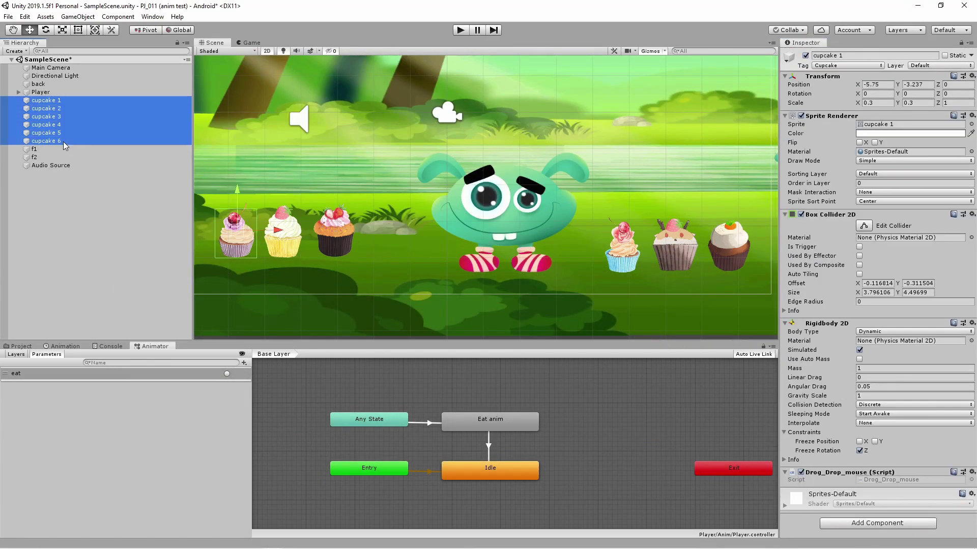
pyautogui.click(835, 67)
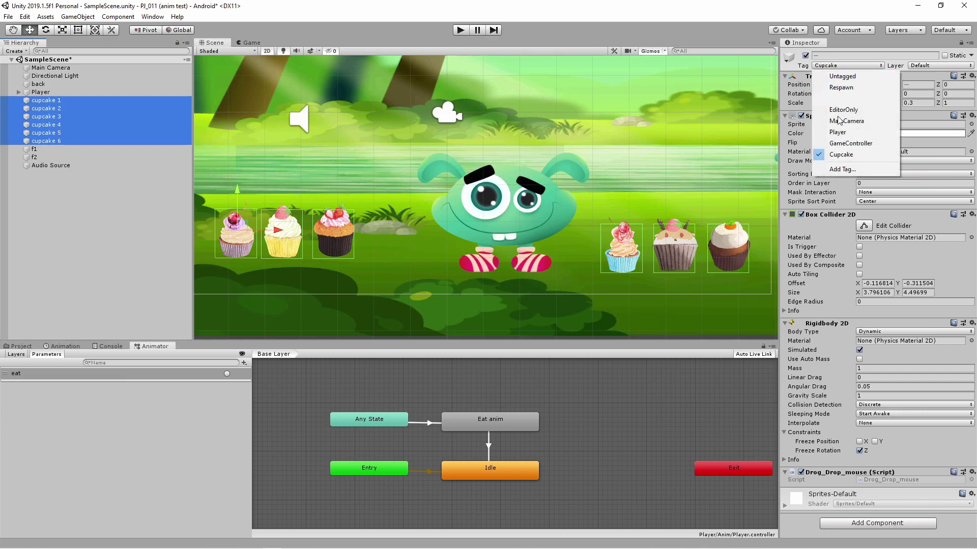
pyautogui.click(858, 155)
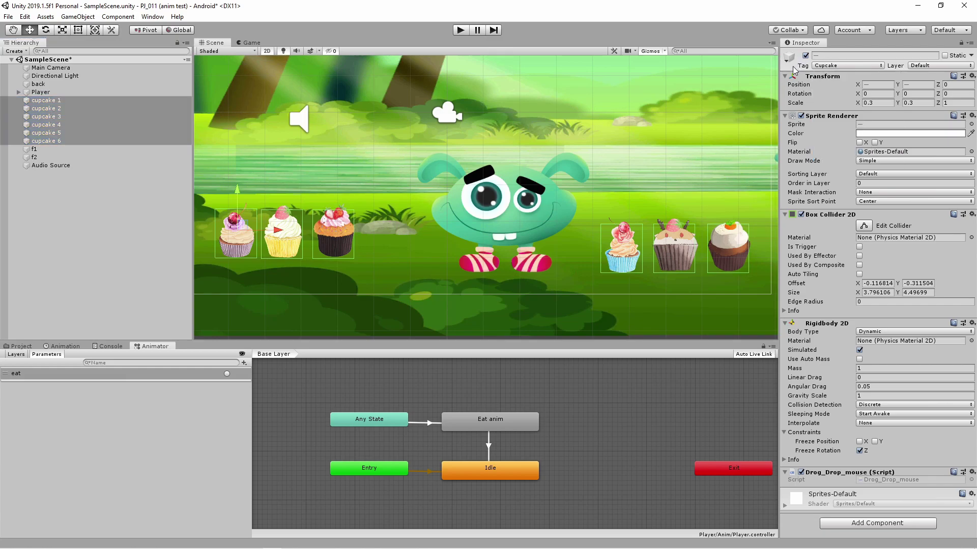
pyautogui.click(46, 92)
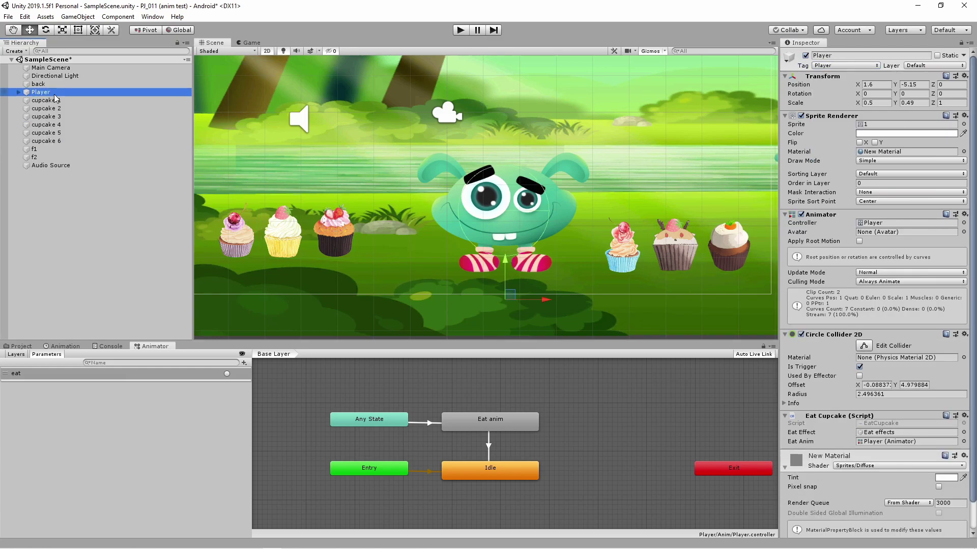
# Open EatCupcake.cs and highlight the lines firing the eat trigger, zeroing gravity and enabling eatEffect.
pyautogui.doubleClick(885, 423)
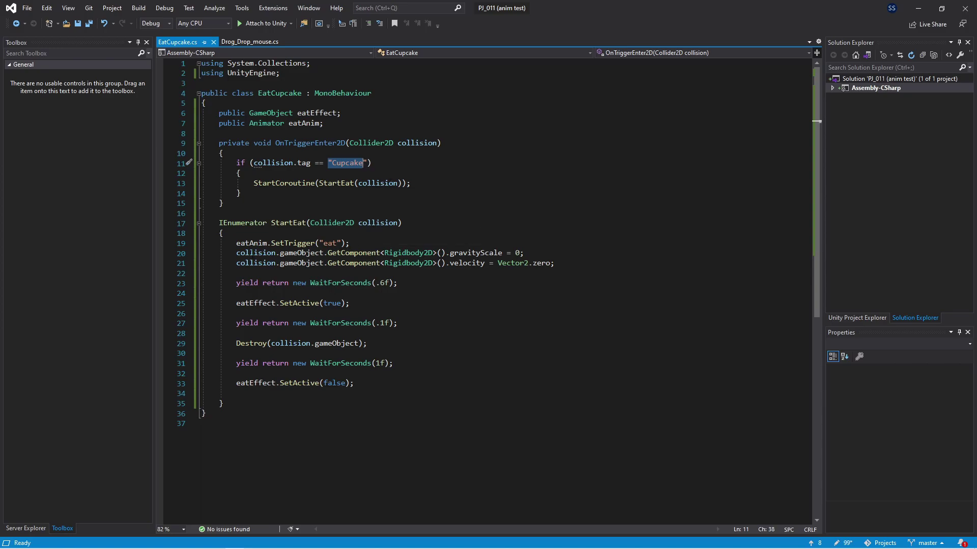
pyautogui.moveTo(237, 243); pyautogui.dragTo(331, 244)
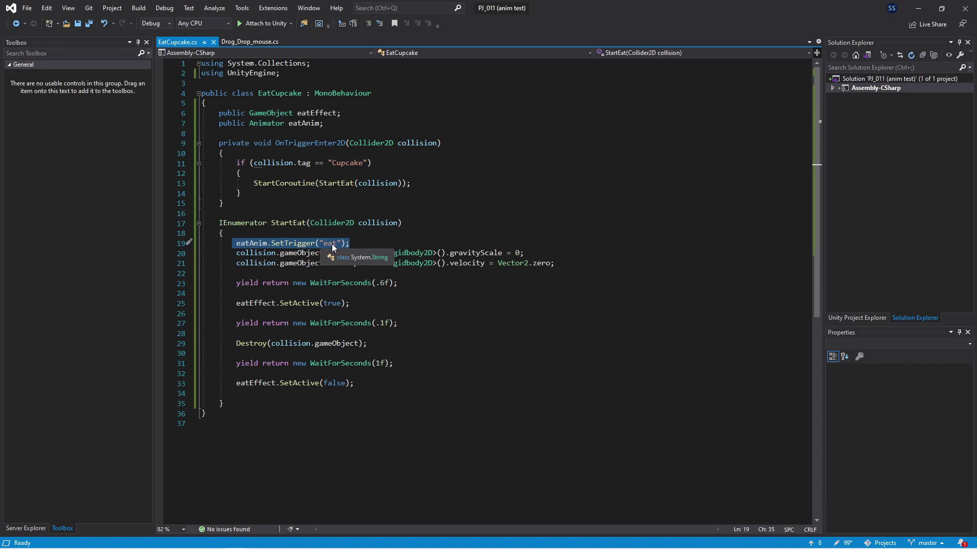
pyautogui.click(918, 8)
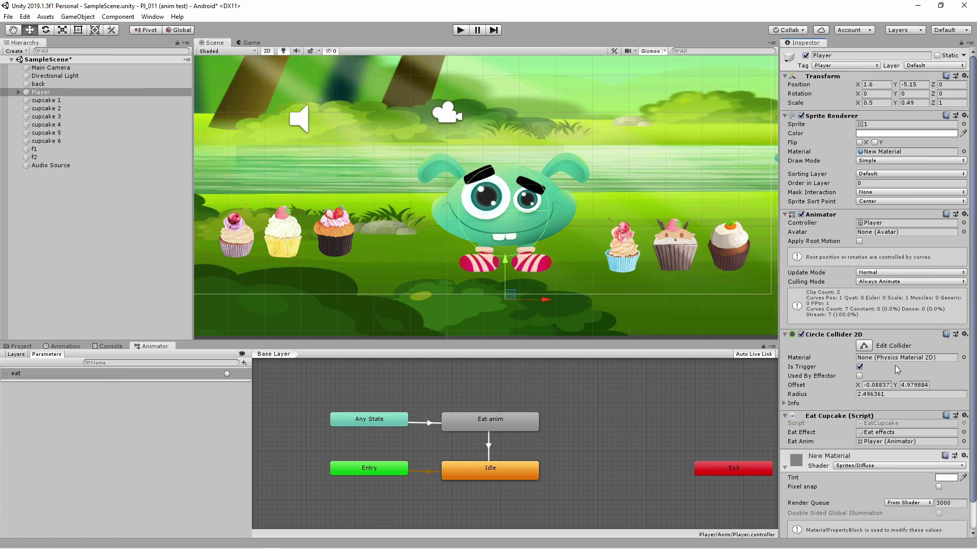
pyautogui.scroll(-1, 898, 371)
pyautogui.doubleClick(888, 397)
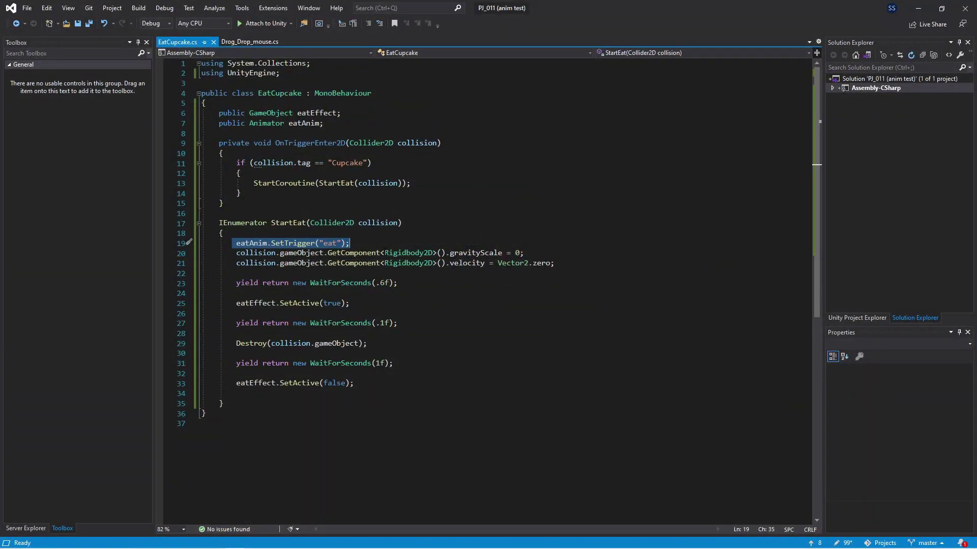
pyautogui.moveTo(450, 253); pyautogui.dragTo(545, 254)
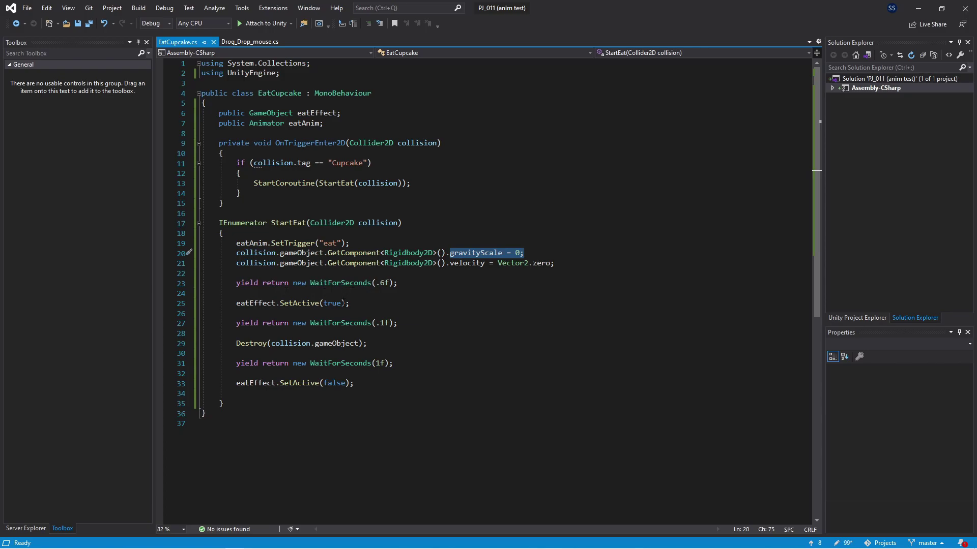
pyautogui.moveTo(349, 303); pyautogui.dragTo(227, 303)
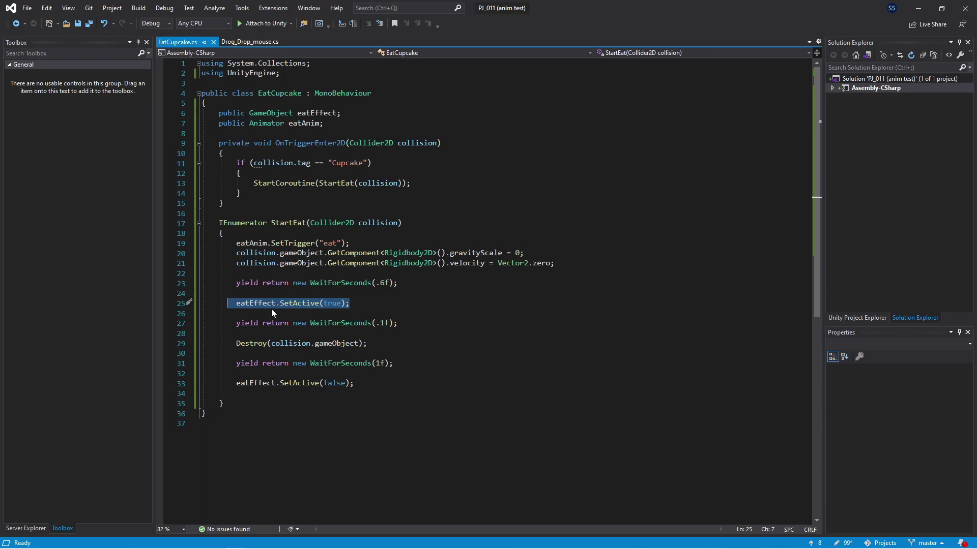
# Activate the Player's Eat effects object and expand it to show its particle systems.
pyautogui.click(920, 13)
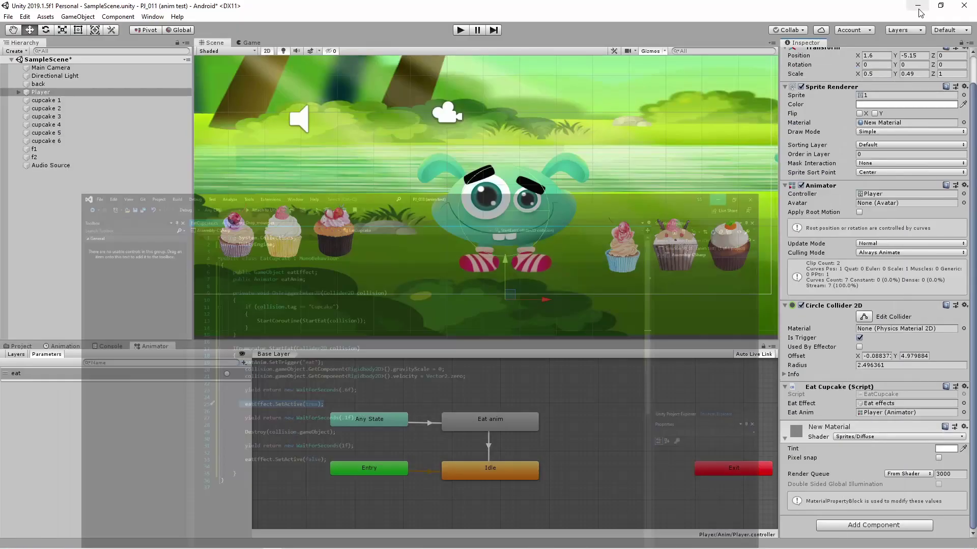
pyautogui.click(880, 404)
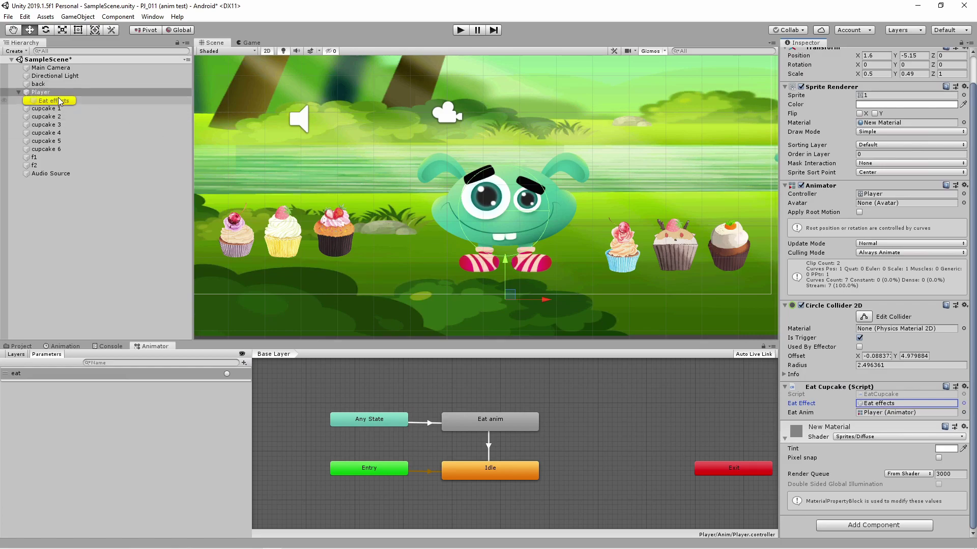
pyautogui.click(21, 94)
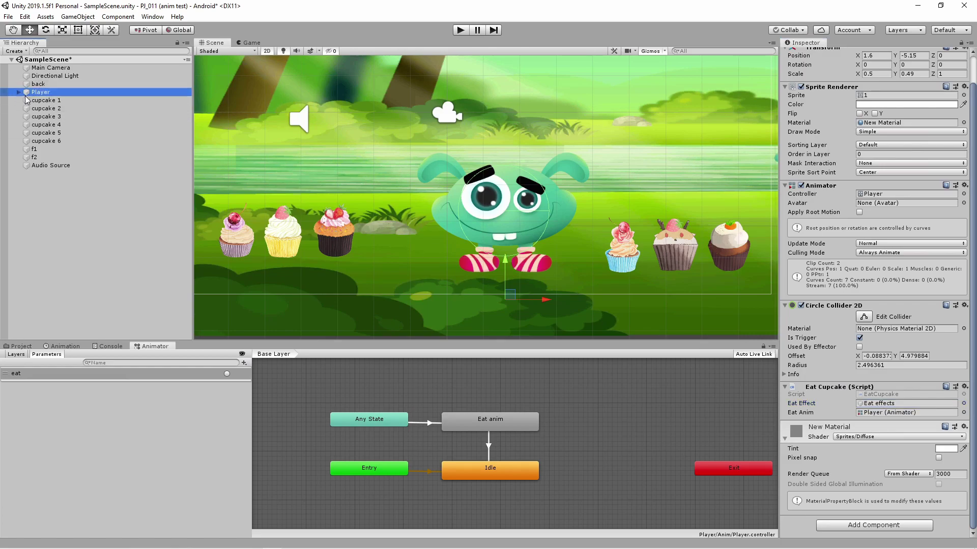
pyautogui.click(54, 101)
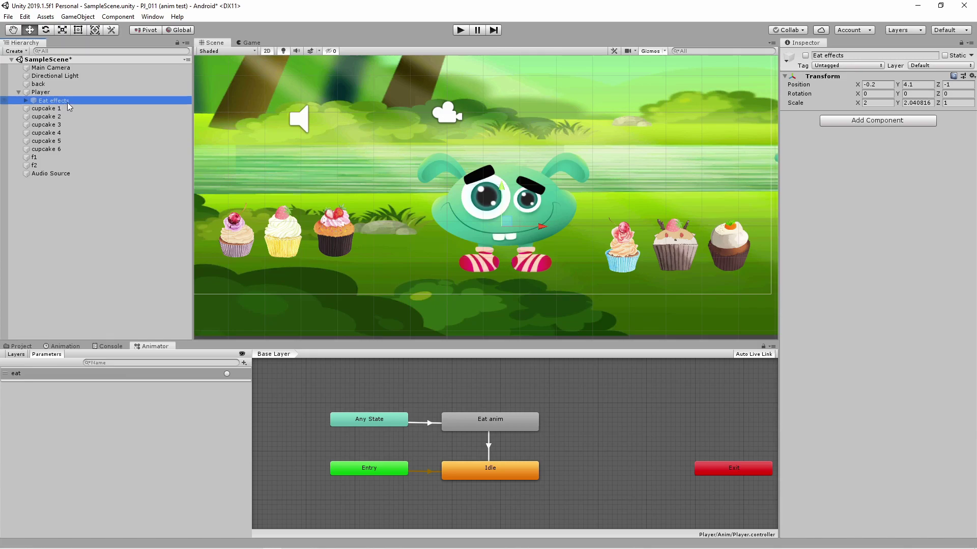
pyautogui.click(806, 56)
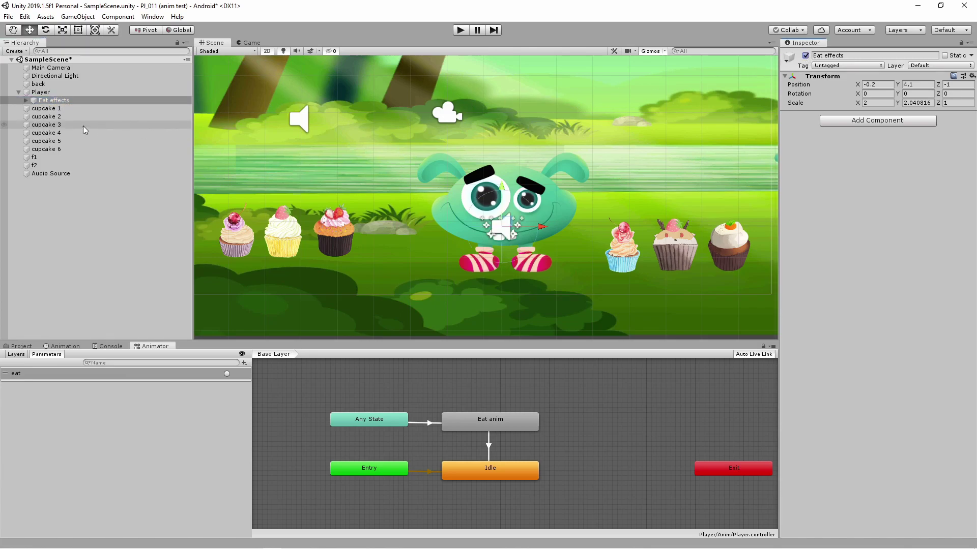
pyautogui.click(25, 100)
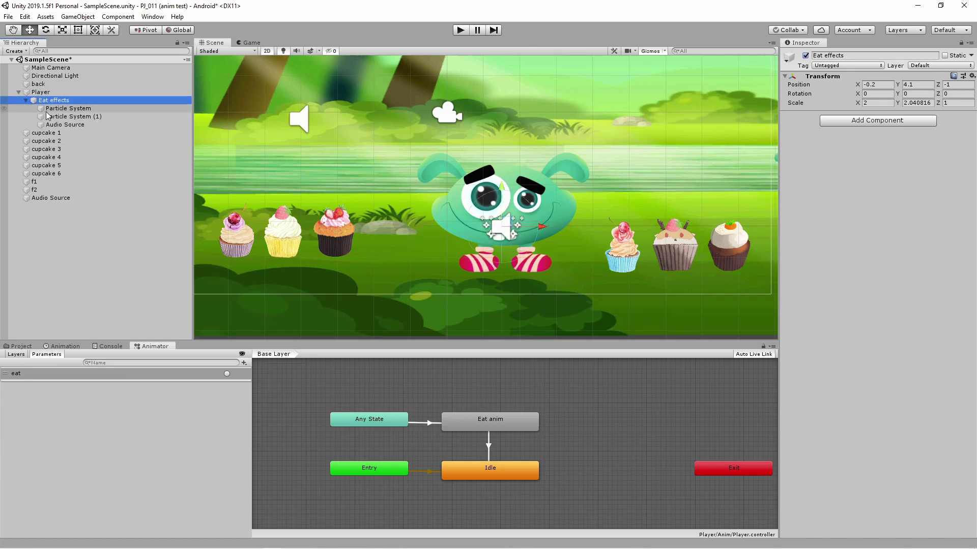
pyautogui.click(66, 108)
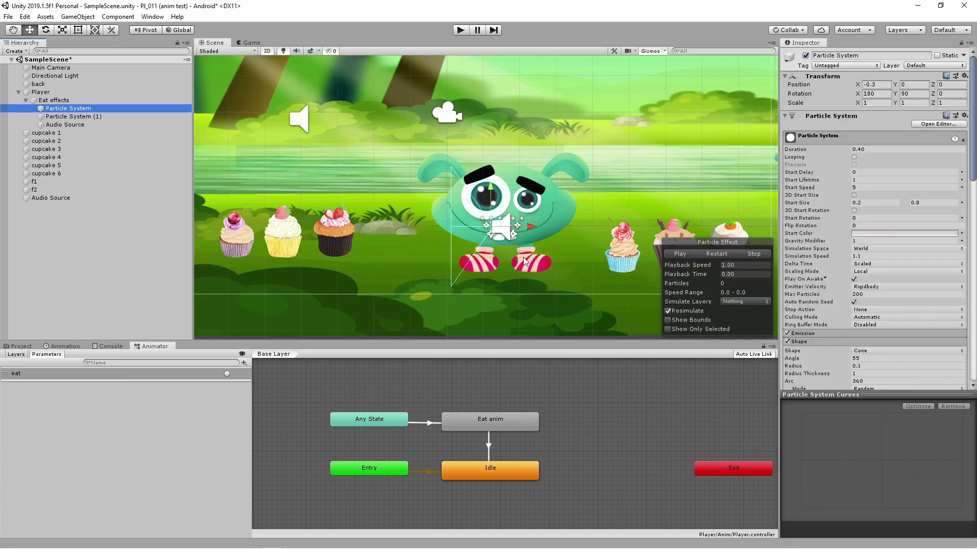
# Open Particle System (1)'s Color over Lifetime gradient in the Gradient Editor.
pyautogui.click(77, 117)
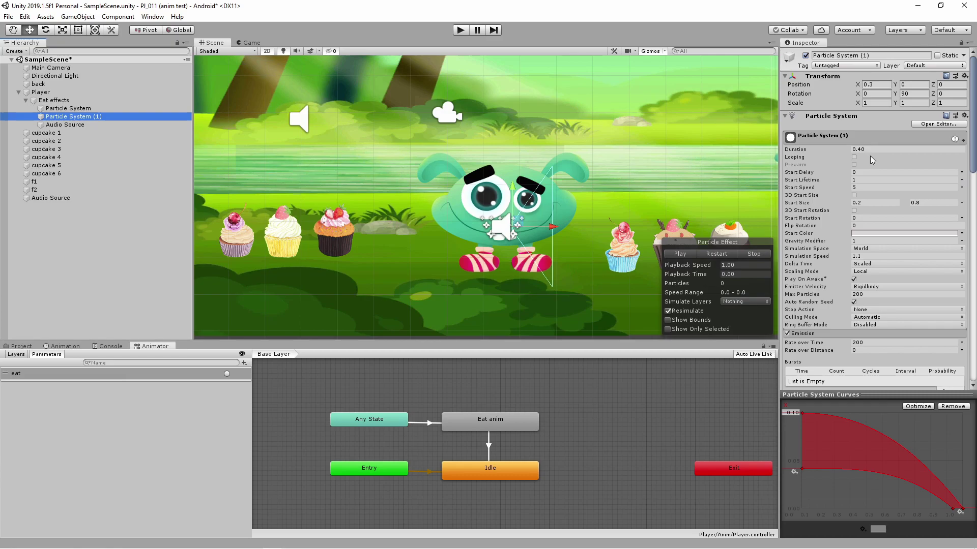
pyautogui.scroll(-3, 881, 165)
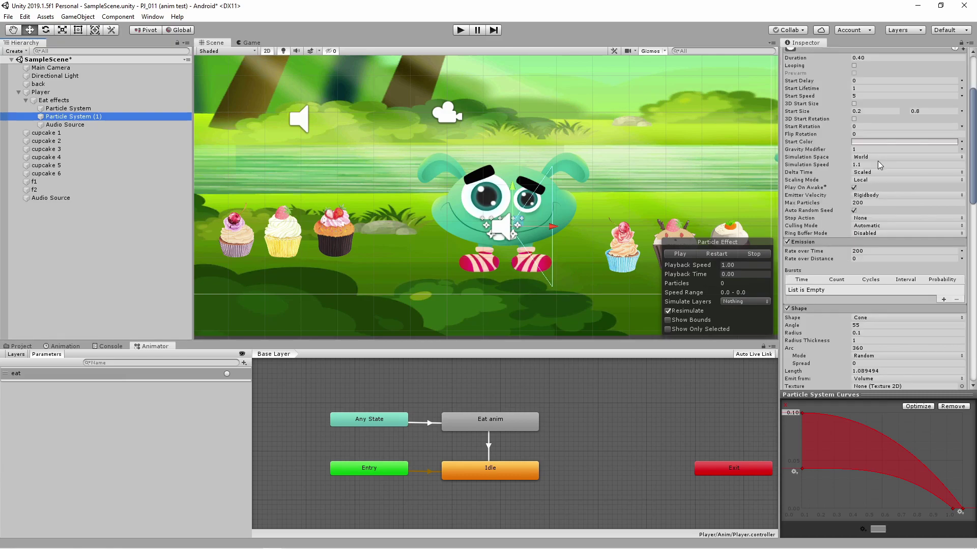
pyautogui.moveTo(974, 137); pyautogui.dragTo(974, 128)
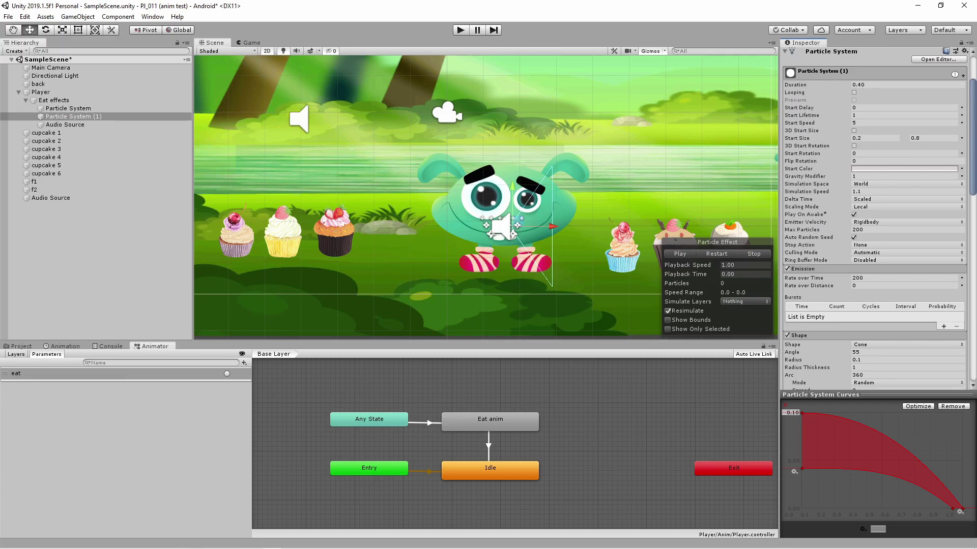
pyautogui.moveTo(973, 185); pyautogui.dragTo(973, 202)
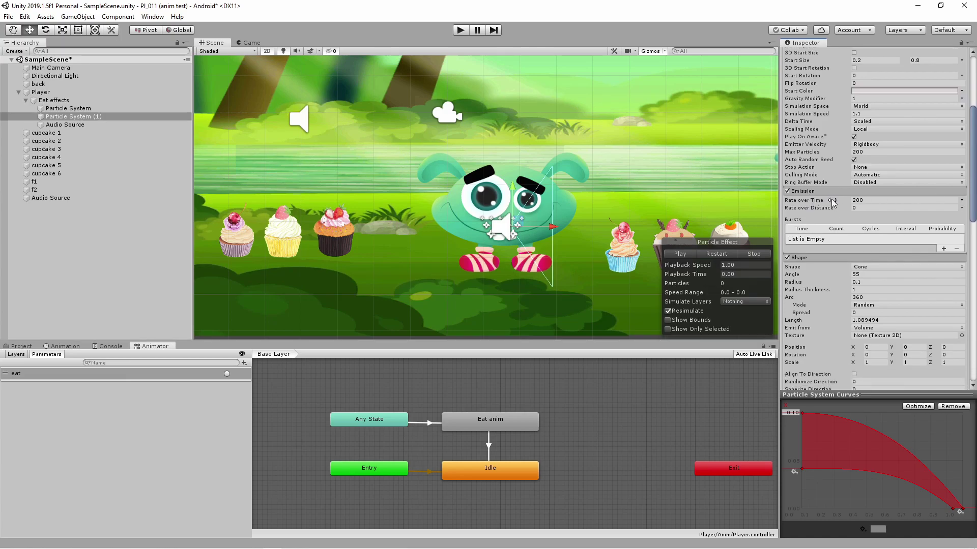
pyautogui.scroll(-6, 795, 147)
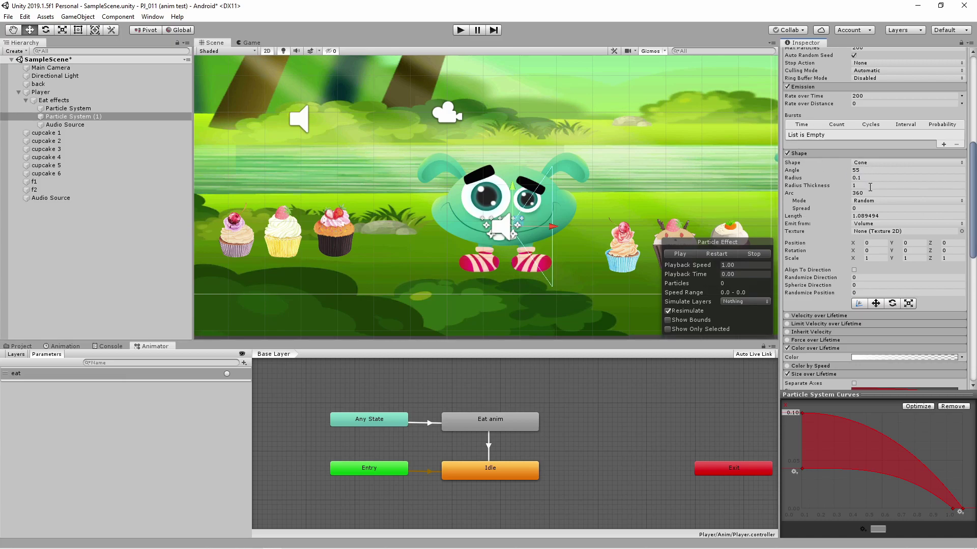
pyautogui.moveTo(971, 188); pyautogui.dragTo(972, 220)
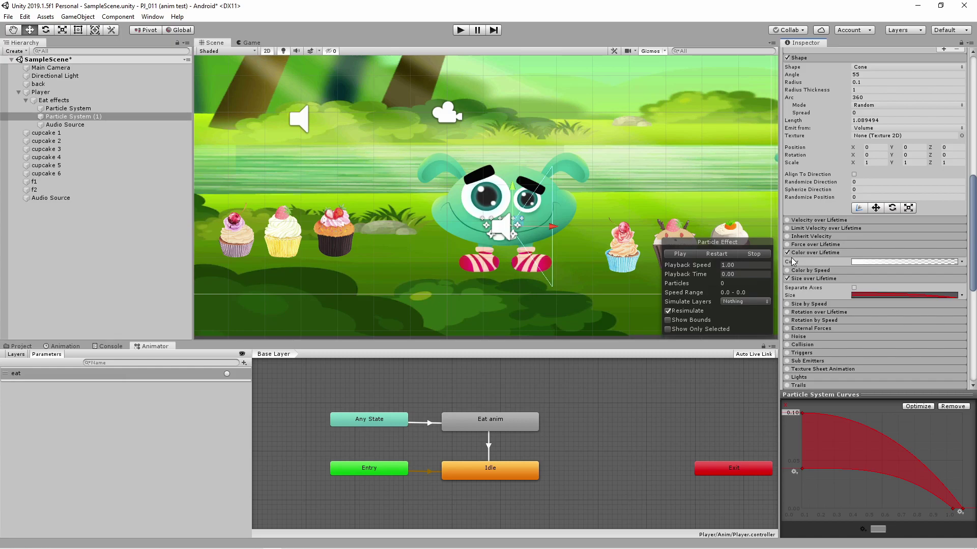
pyautogui.click(889, 261)
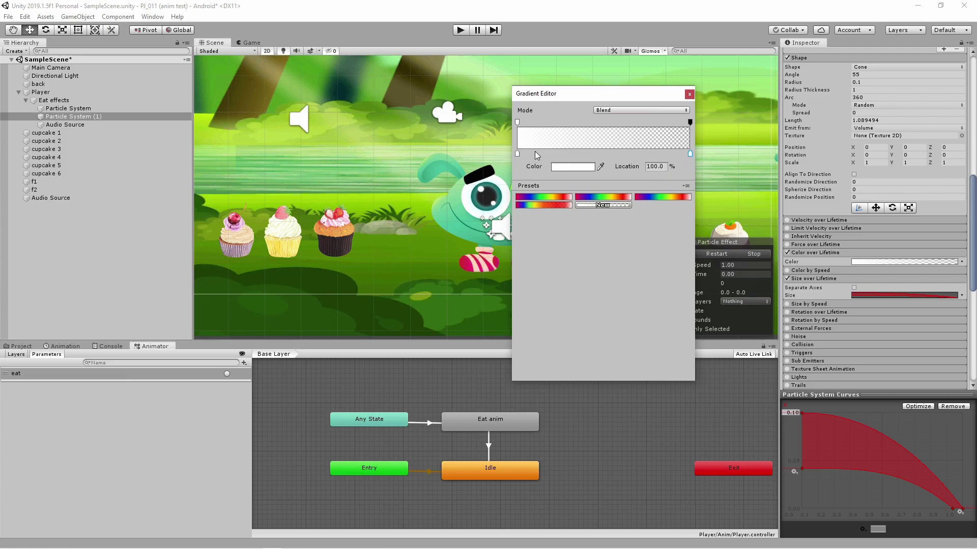
# Confirm the gradient's final alpha key is transparent, close it, and show the Size over Lifetime curve.
pyautogui.click(689, 122)
pyautogui.click(690, 95)
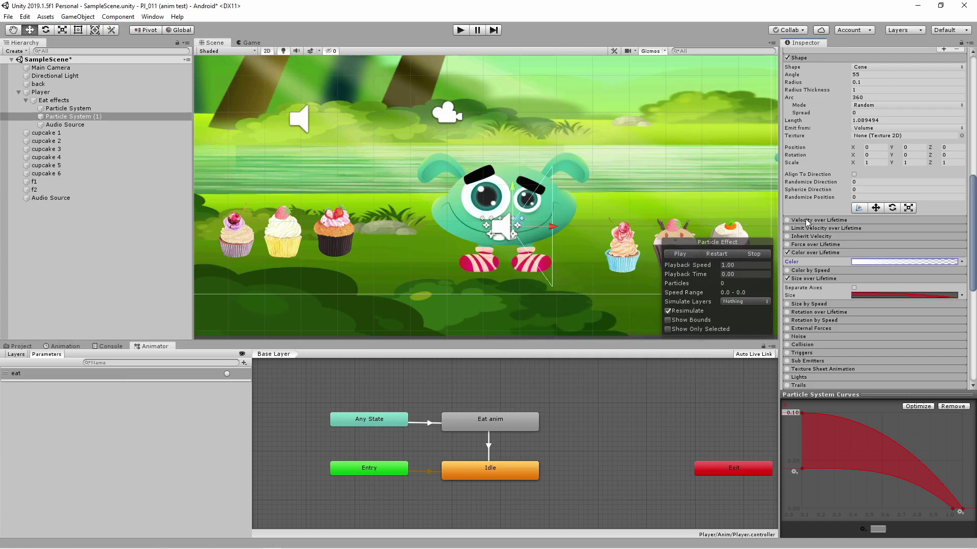
pyautogui.click(895, 296)
pyautogui.click(890, 295)
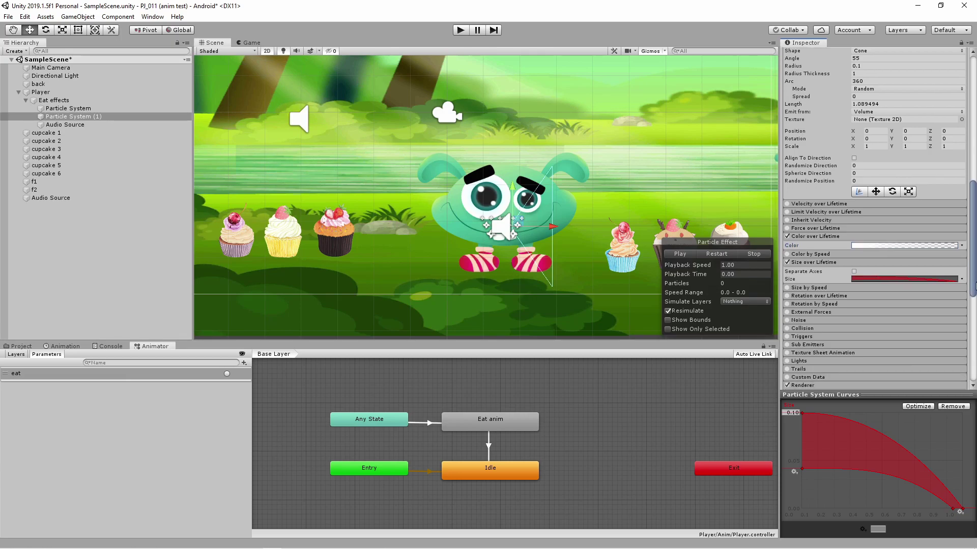
pyautogui.scroll(-5, 861, 214)
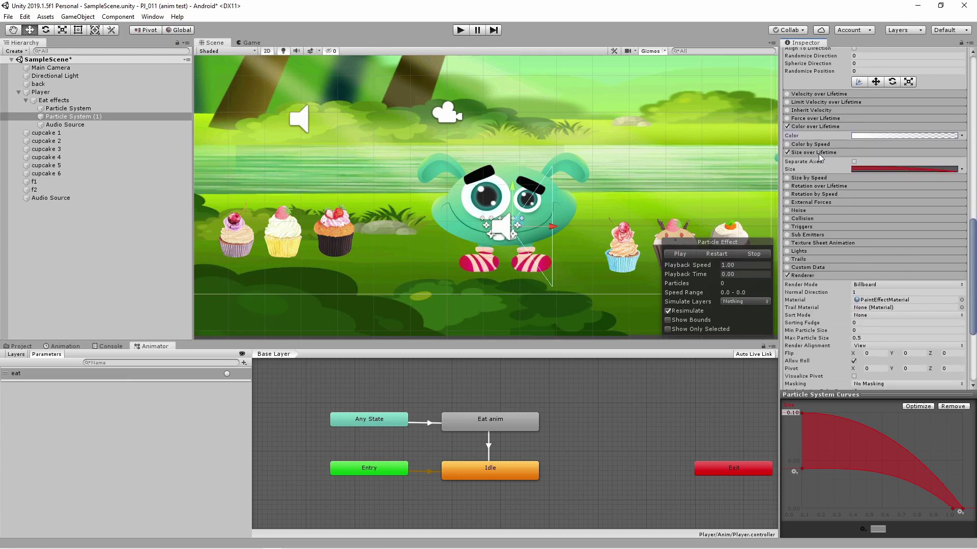
# Find PaintEffectMaterial in Assets/Effect/Materials and inspect its Alpha Blended shader and texture.
pyautogui.click(886, 300)
pyautogui.click(21, 346)
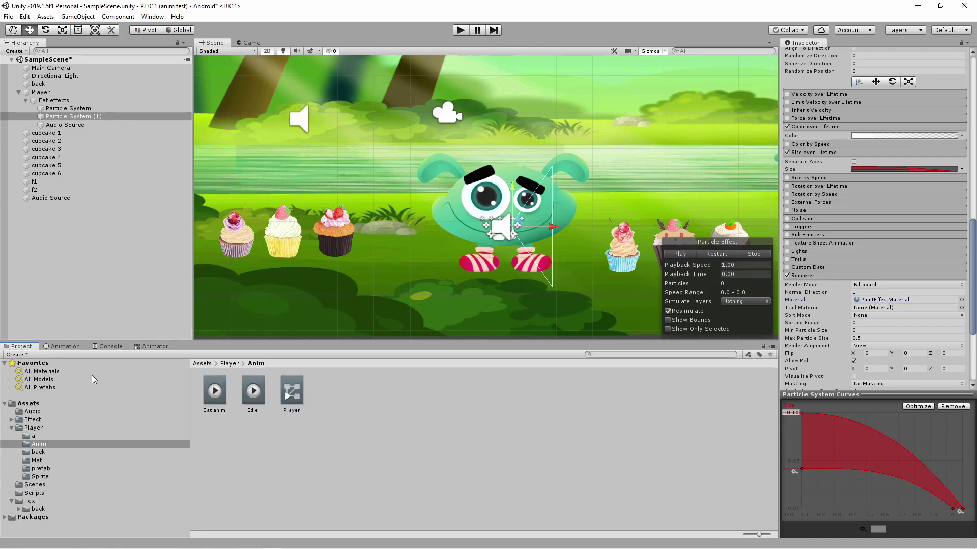
pyautogui.click(880, 301)
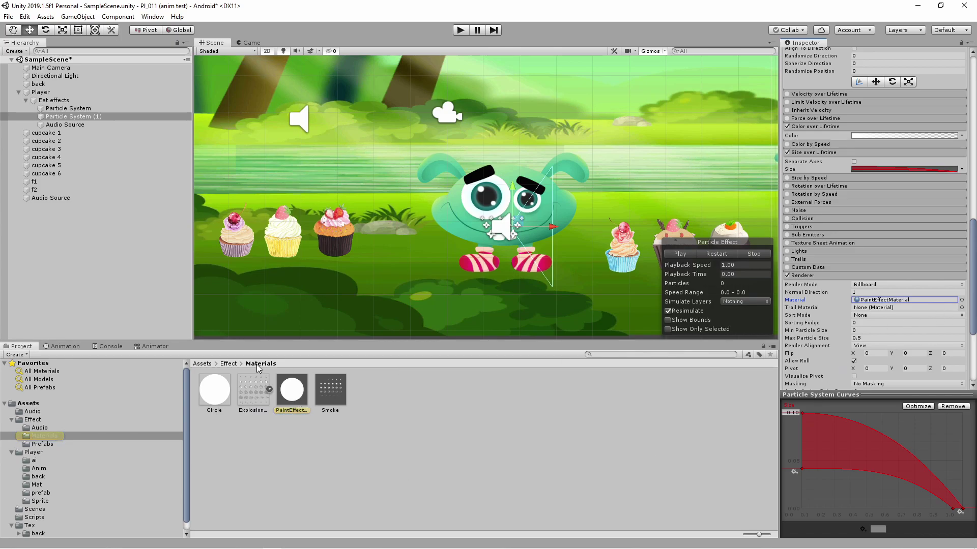
pyautogui.click(292, 397)
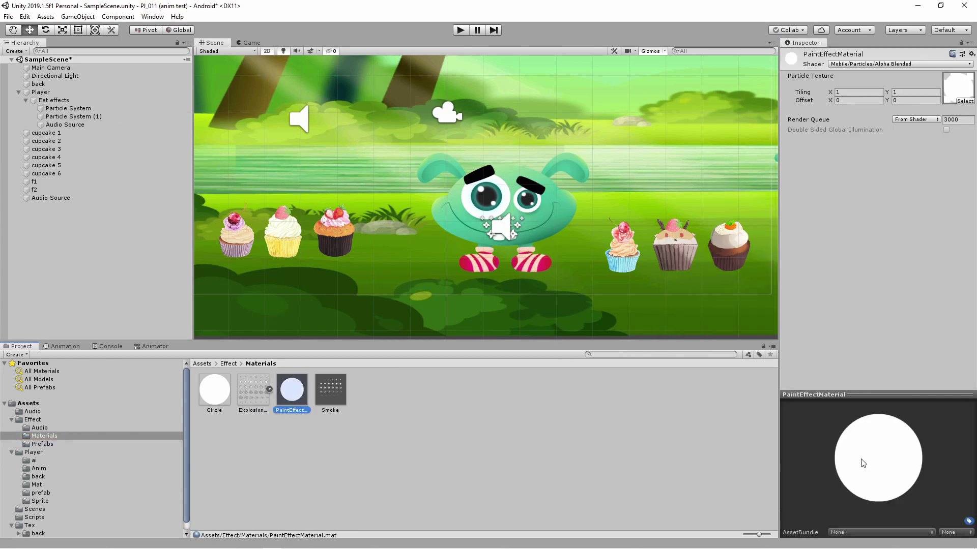
# Select the first Particle System under Eat effects to preview it.
pyautogui.click(45, 95)
pyautogui.click(51, 101)
pyautogui.click(60, 108)
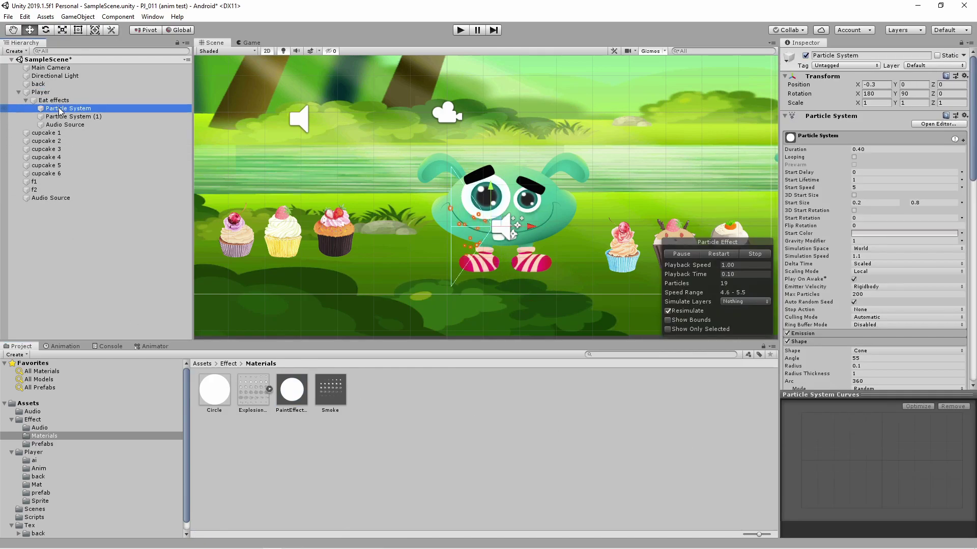
pyautogui.moveTo(973, 173); pyautogui.dragTo(975, 371)
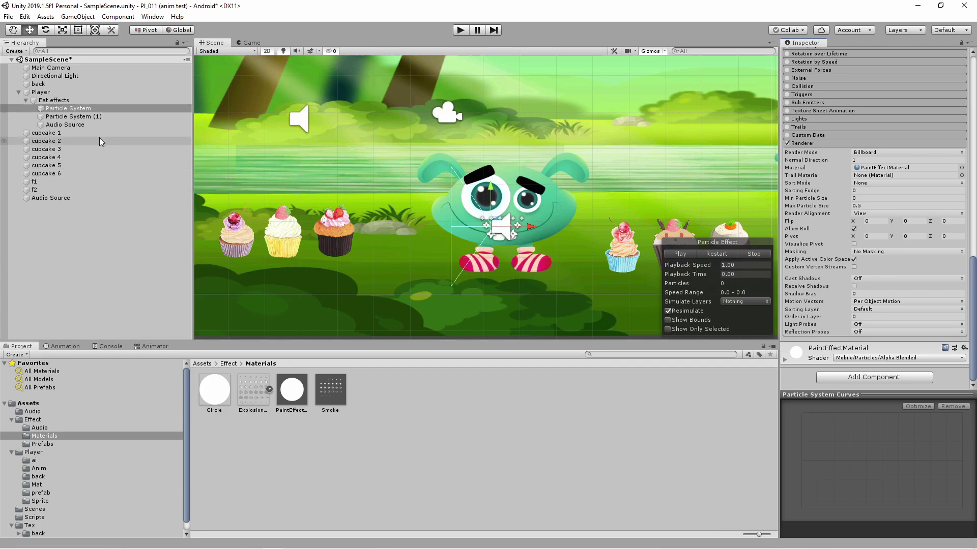
# Play the crunching sound clip assigned to the Eat effects Audio Source.
pyautogui.click(61, 125)
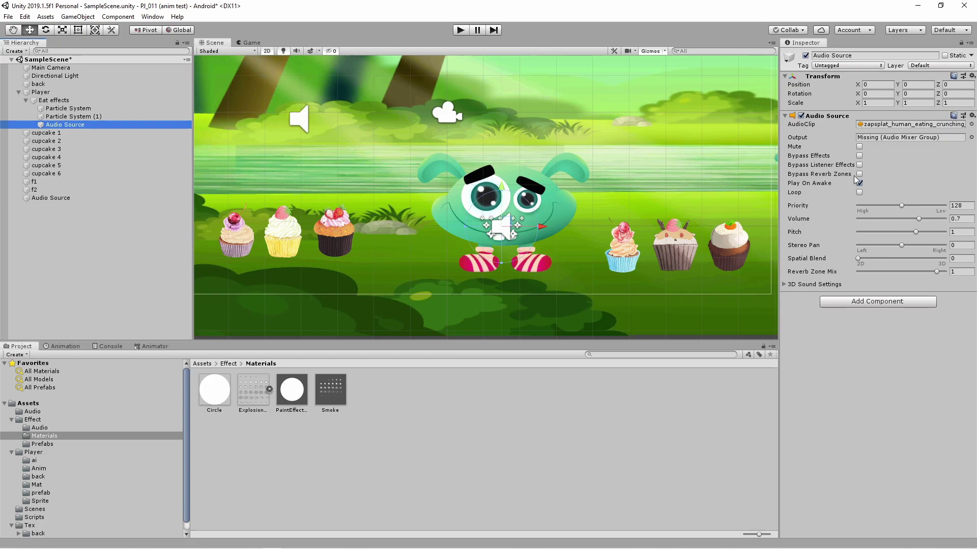
pyautogui.click(896, 131)
pyautogui.click(252, 390)
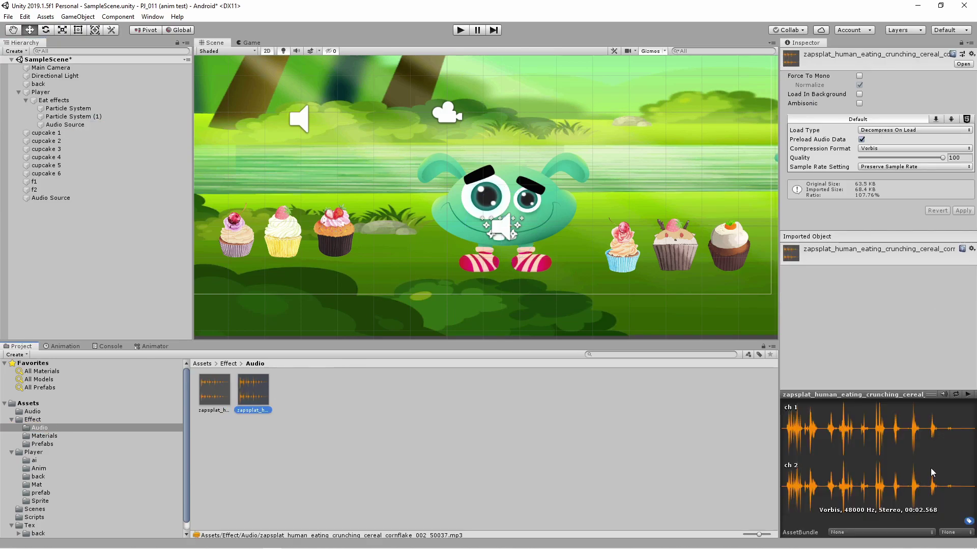
pyautogui.click(967, 395)
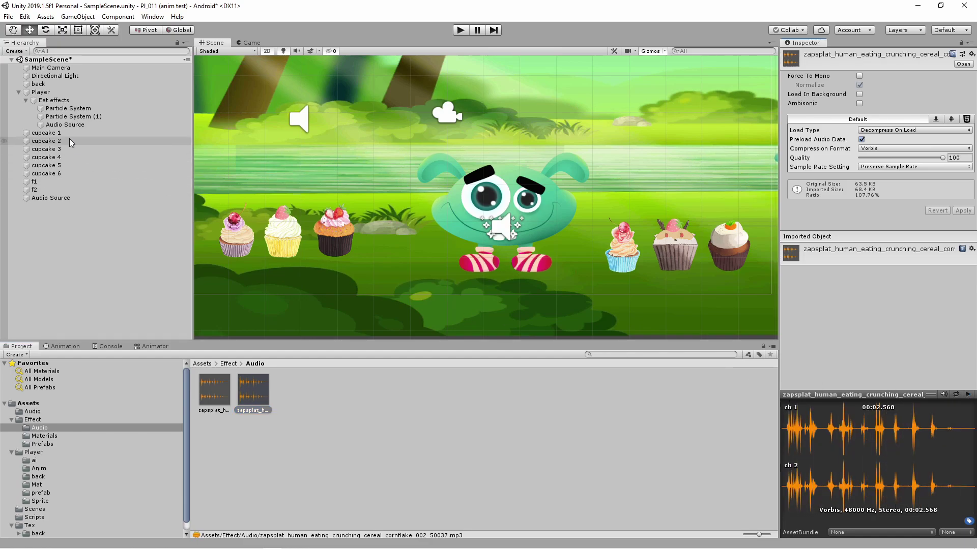
pyautogui.click(53, 100)
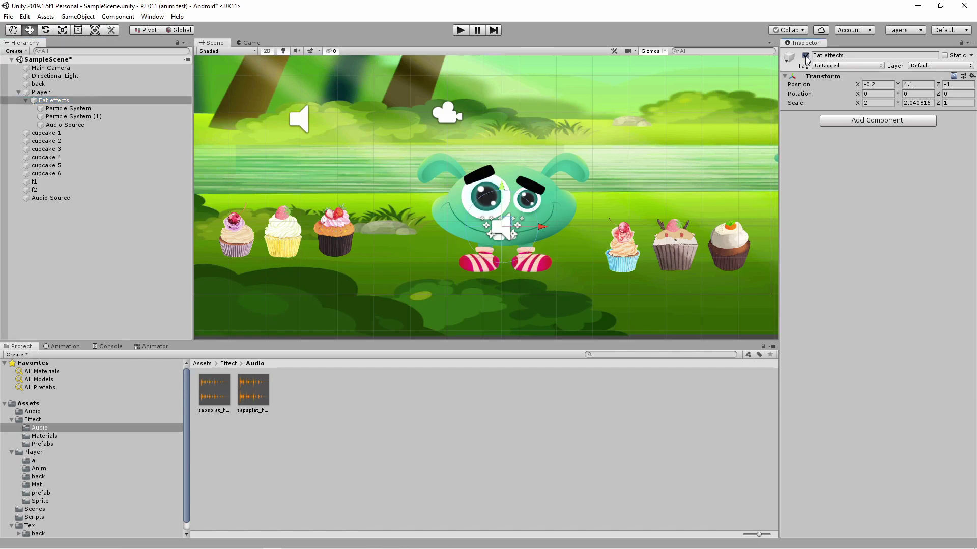
# Switch off Eat effects, collapse it and the Player in the Hierarchy, and select cupcake 1.
pyautogui.click(805, 56)
pyautogui.click(28, 102)
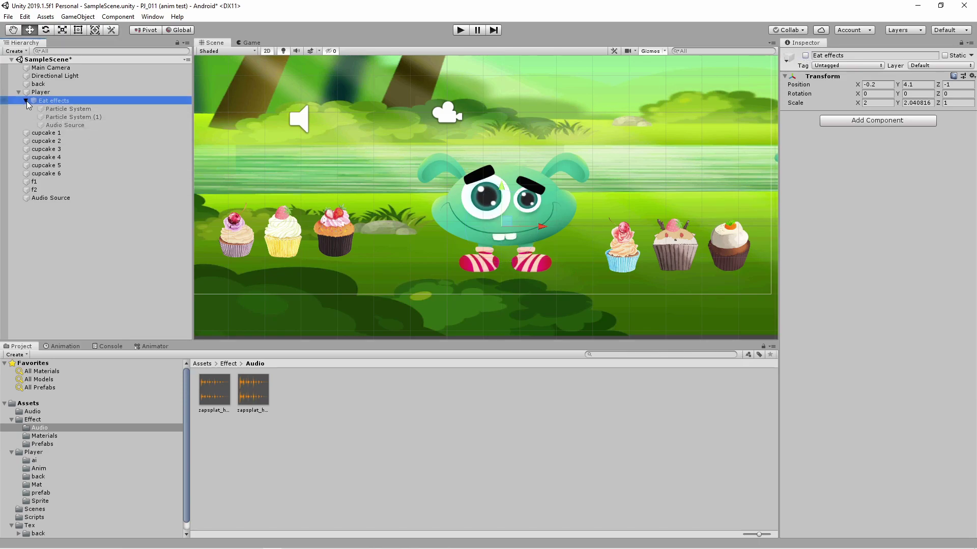
pyautogui.click(26, 101)
pyautogui.click(18, 95)
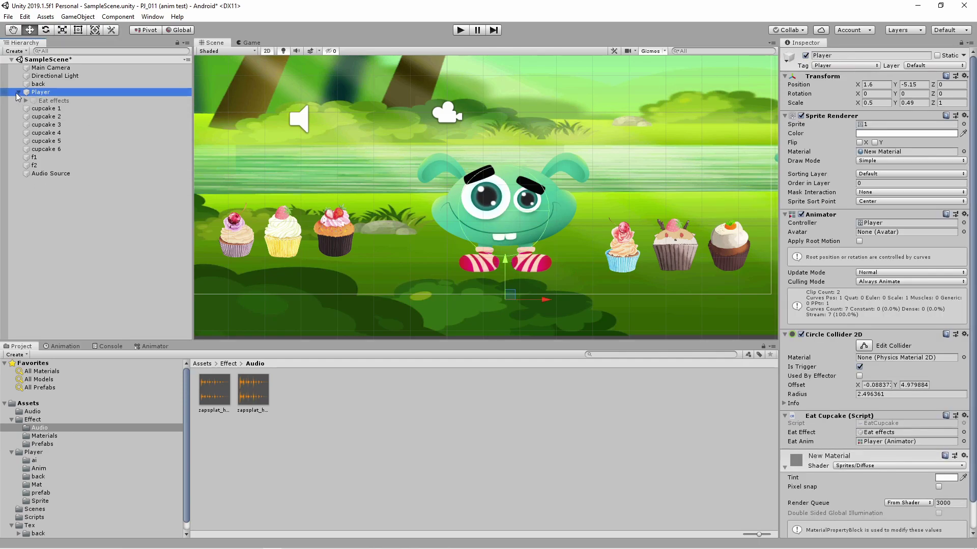
pyautogui.click(19, 93)
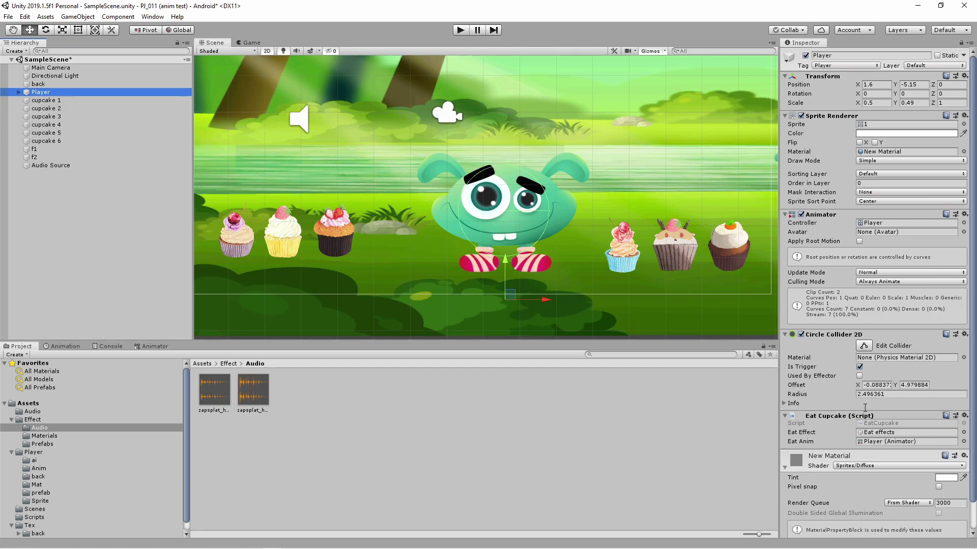
pyautogui.scroll(-1, 887, 456)
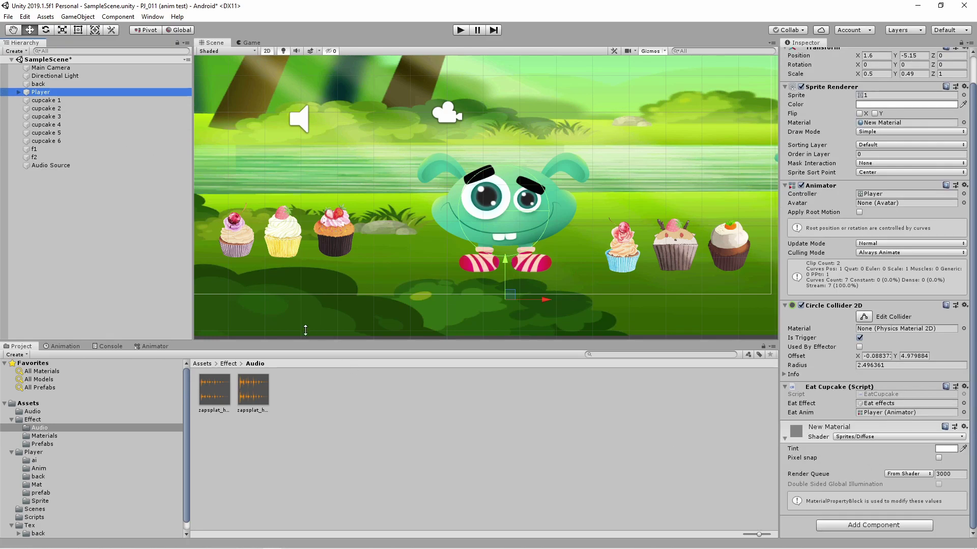
pyautogui.click(51, 100)
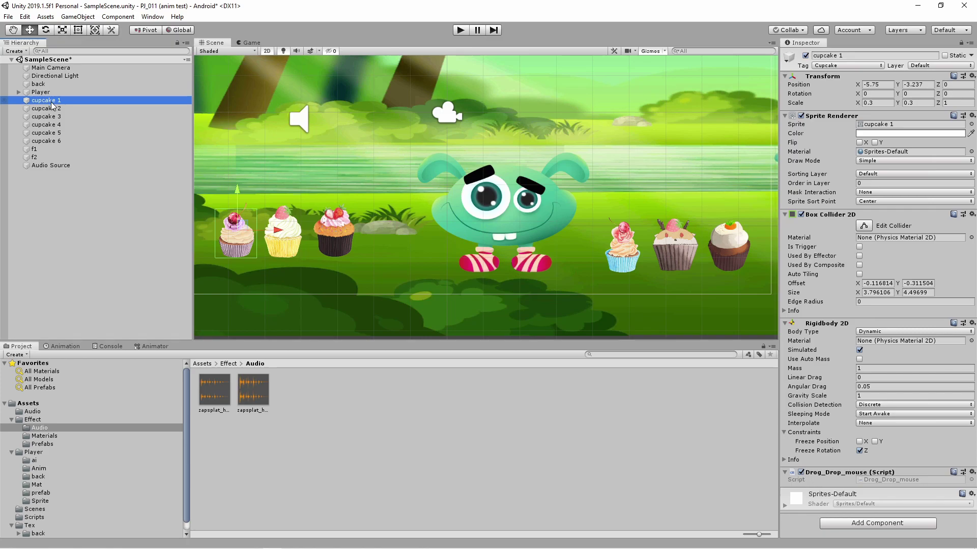
# Check cupcake 1's sprite and collider material, then open Drog_Drop_mouse.cs in Visual Studio.
pyautogui.click(872, 125)
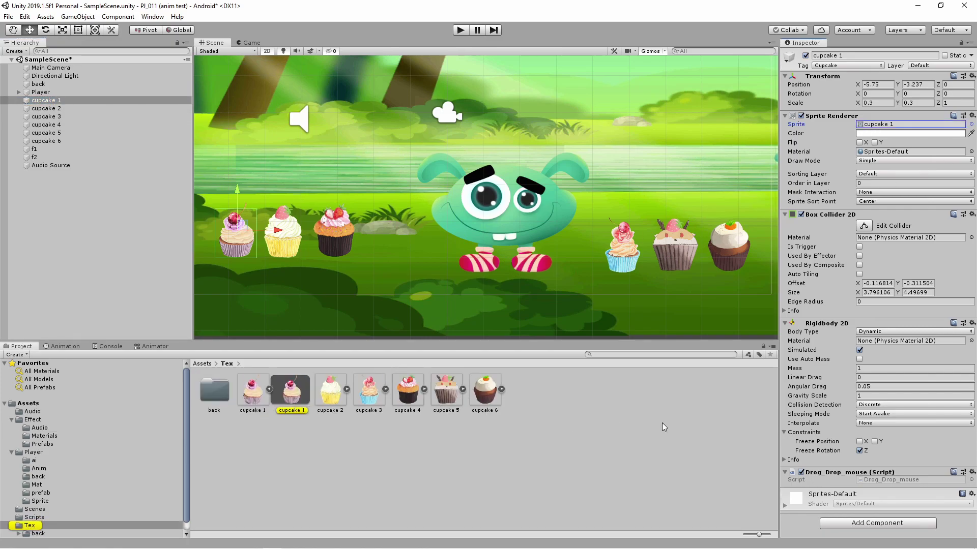
pyautogui.click(868, 238)
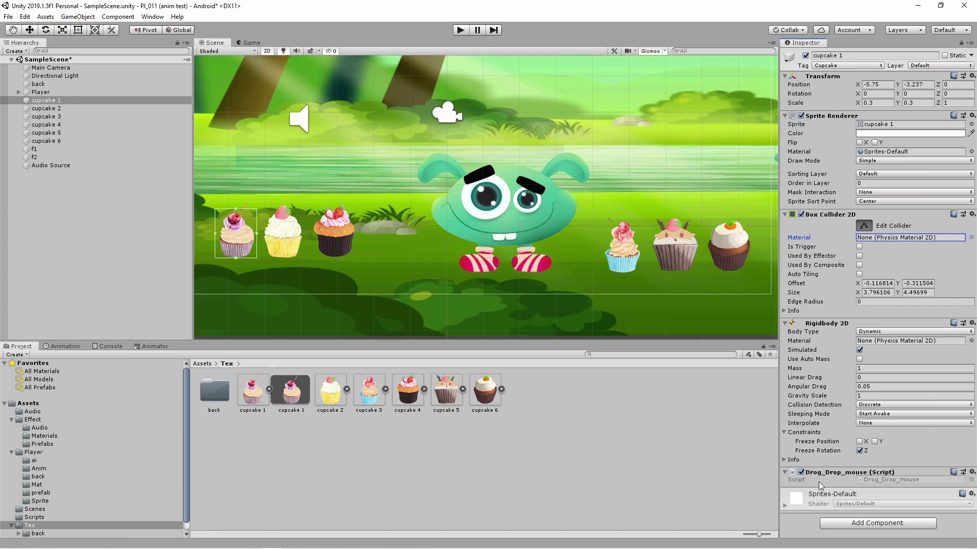
pyautogui.doubleClick(906, 479)
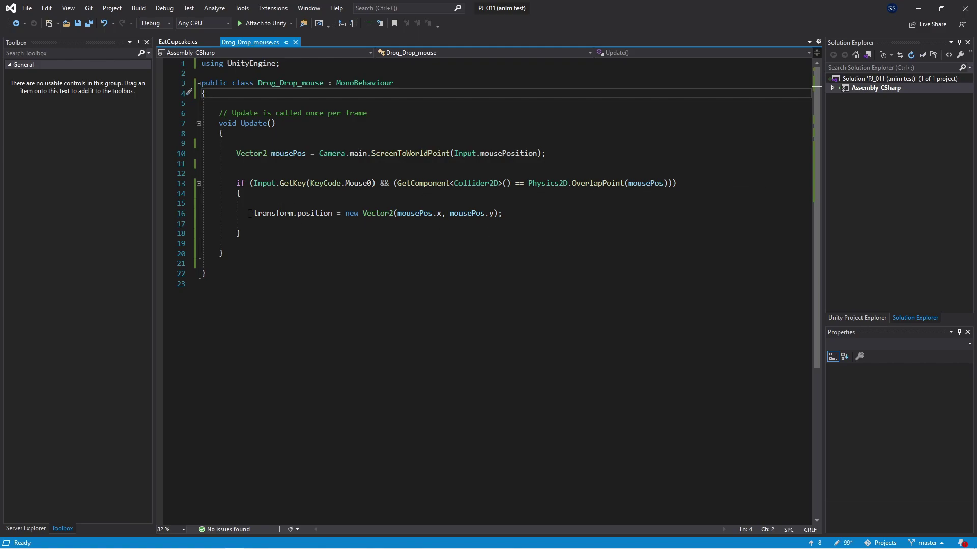
# Review line 16 of Drog_Drop_mouse.cs, which moves the cupcake to the mouse position, then go back to Unity.
pyautogui.moveTo(249, 214); pyautogui.dragTo(502, 213)
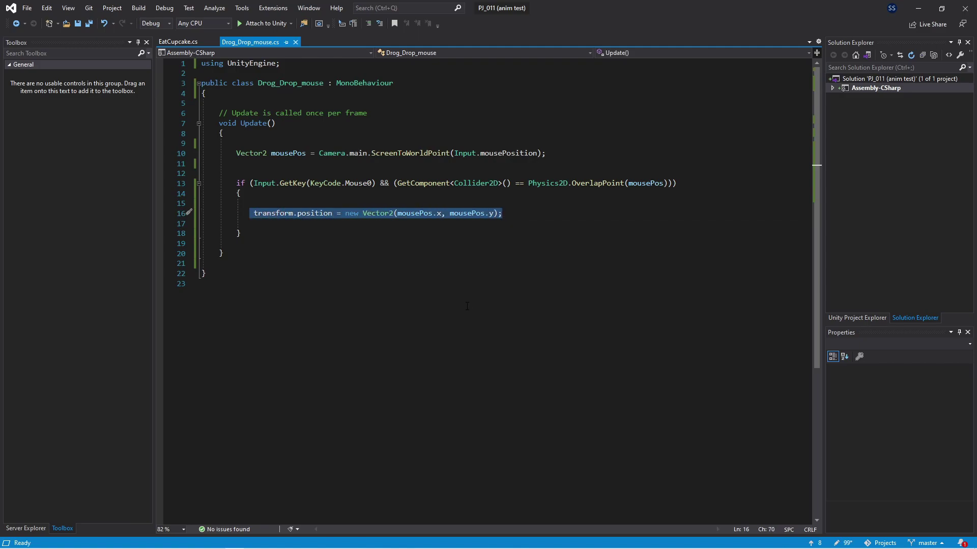
pyautogui.click(416, 296)
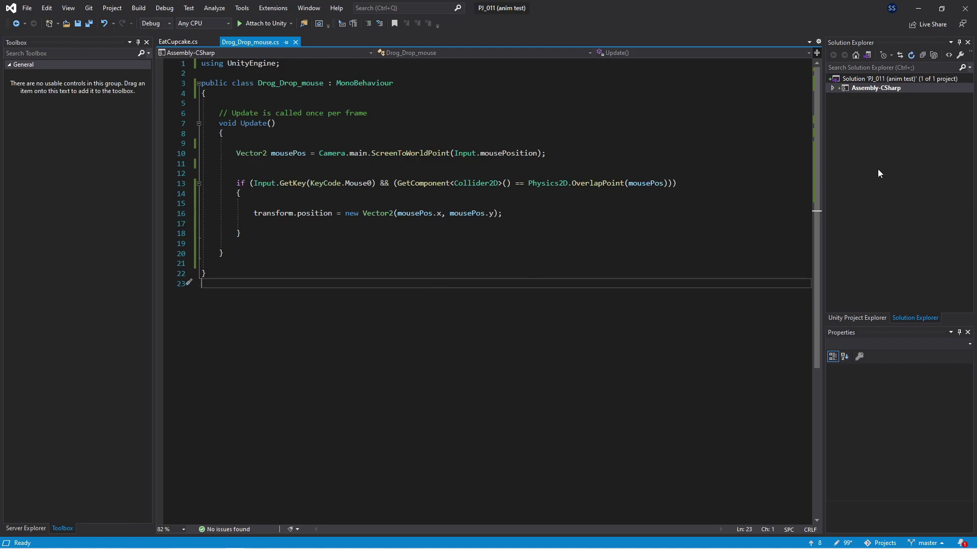
pyautogui.click(918, 7)
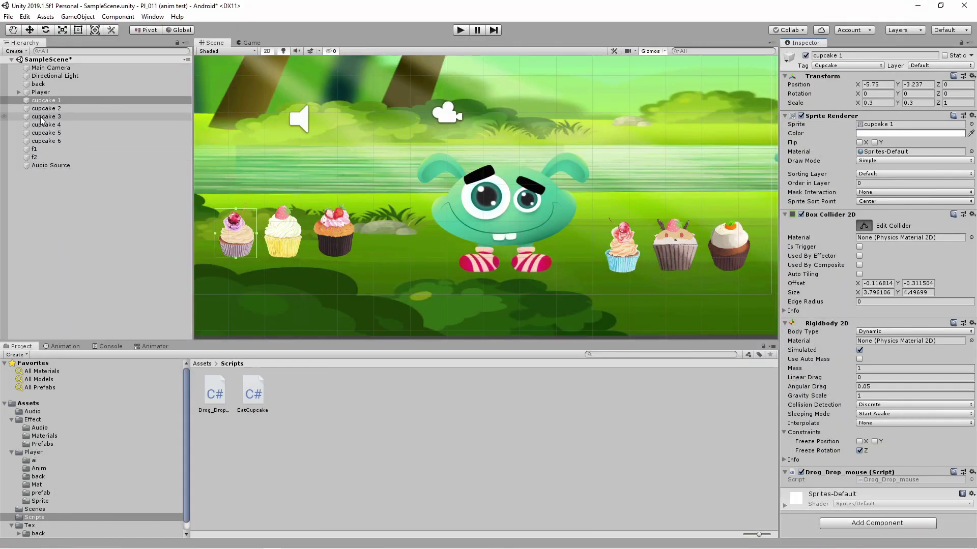
# Select cupcakes 1–6 plus f1 and f2 to check their colliders, then show the Audio Source settings.
pyautogui.click(53, 101)
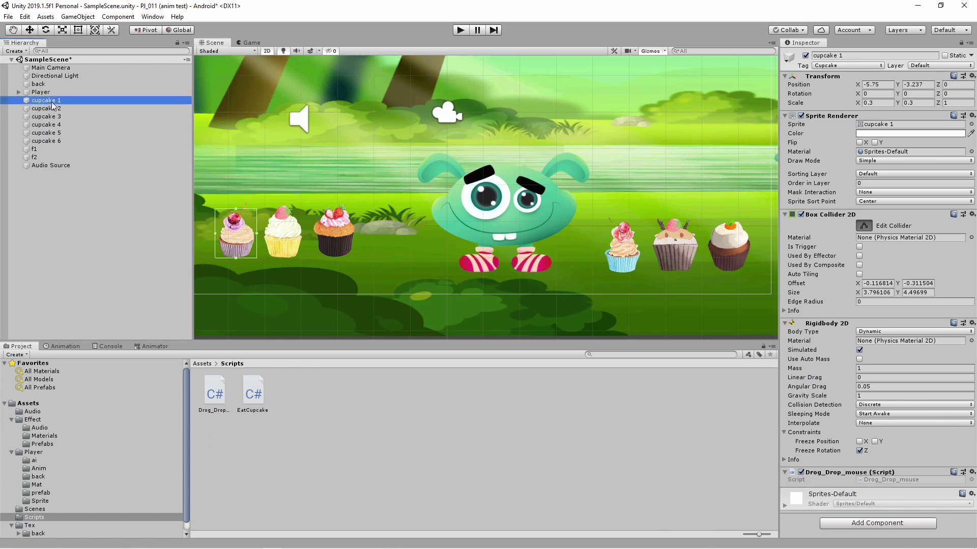
pyautogui.keyDown('shift'); pyautogui.click(59, 140); pyautogui.keyUp('shift')
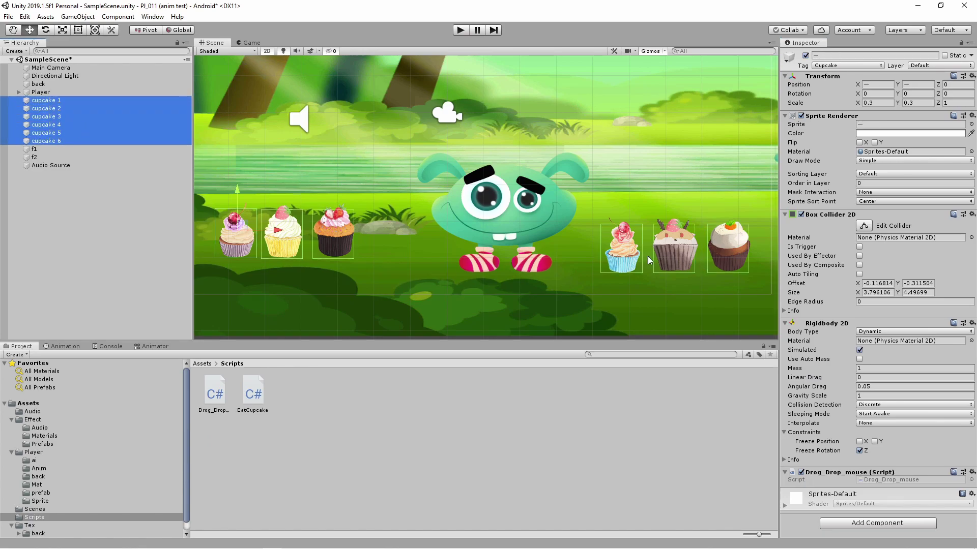
pyautogui.keyDown('shift'); pyautogui.click(39, 150); pyautogui.keyUp('shift')
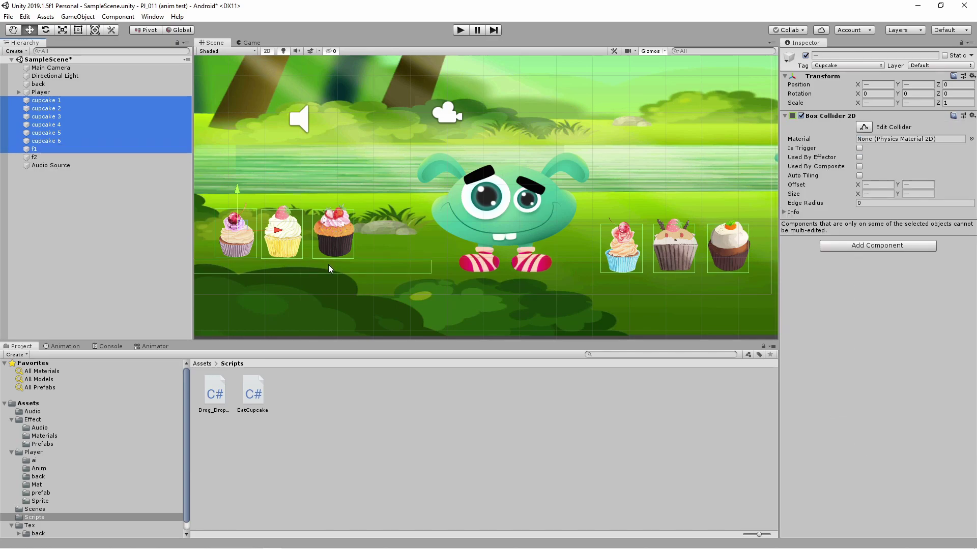
pyautogui.keyDown('shift'); pyautogui.click(40, 157); pyautogui.keyUp('shift')
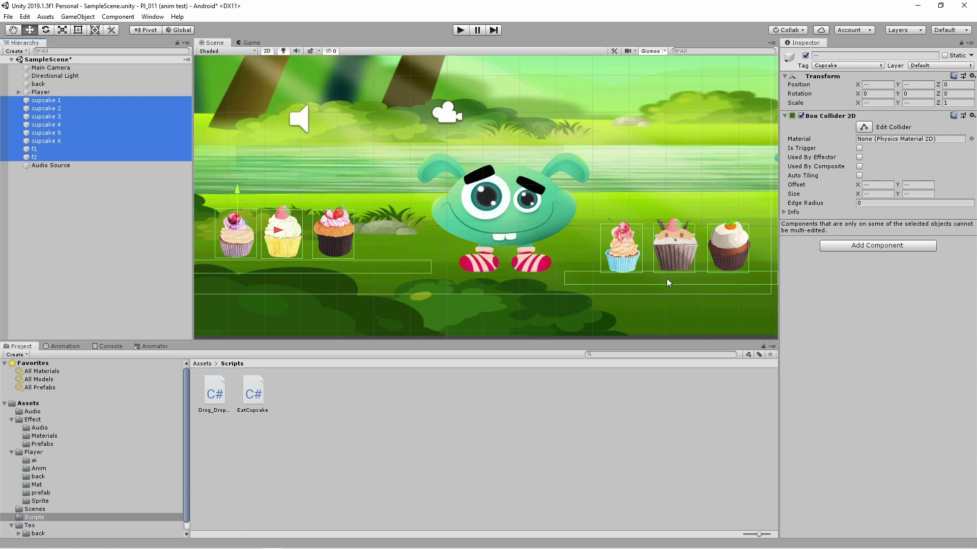
pyautogui.click(31, 186)
pyautogui.click(54, 167)
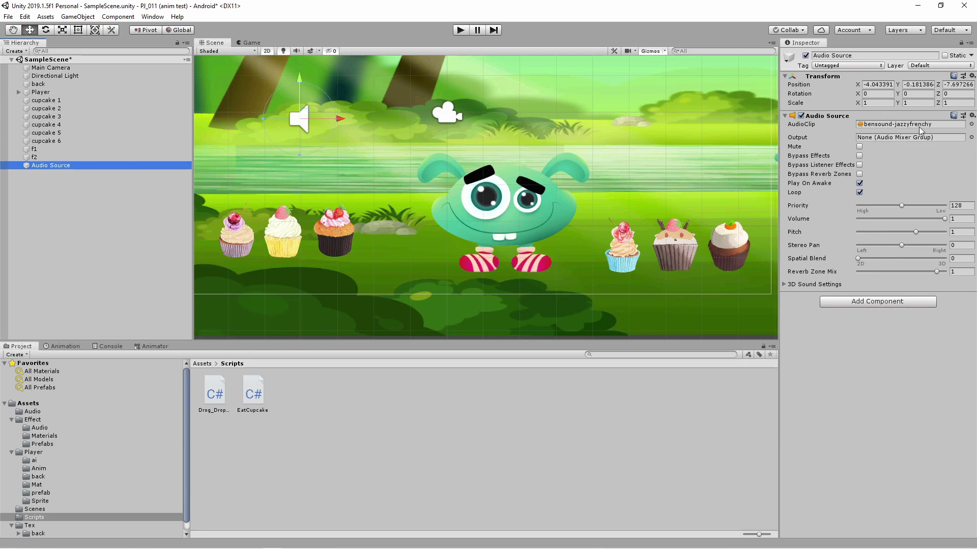
# Find the bensound-jazzyfrenchy clip in Assets/Audio, view its import settings, and switch to the Game view.
pyautogui.click(916, 126)
pyautogui.click(291, 392)
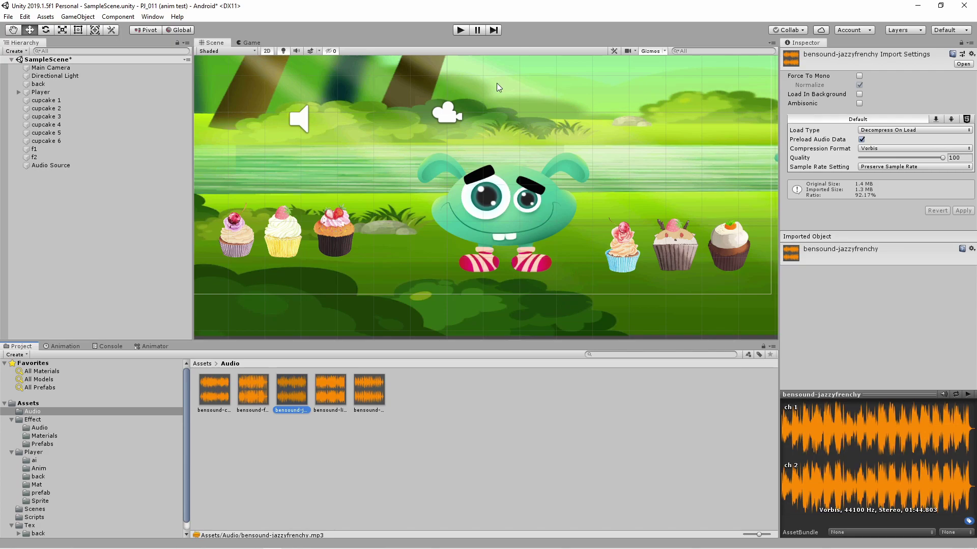
pyautogui.click(255, 43)
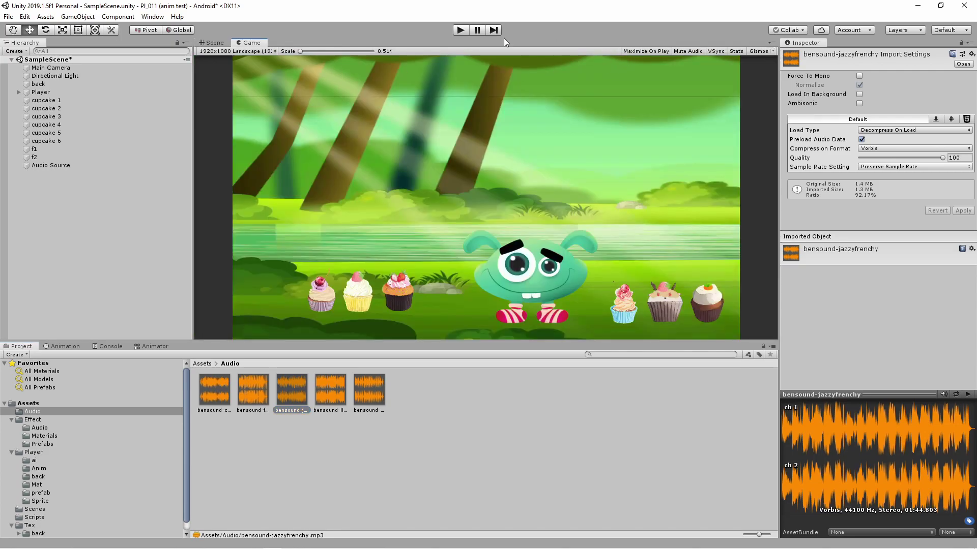
# Enter Play mode at 0.51x scale and drag four cupcakes, including the blue and chocolate ones, to the monster.
pyautogui.click(461, 30)
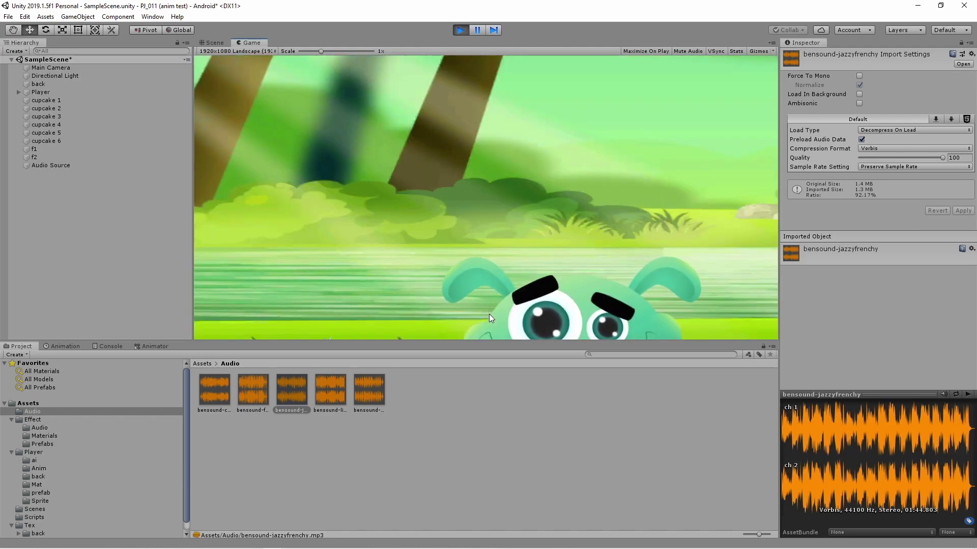
pyautogui.moveTo(320, 51); pyautogui.dragTo(284, 50)
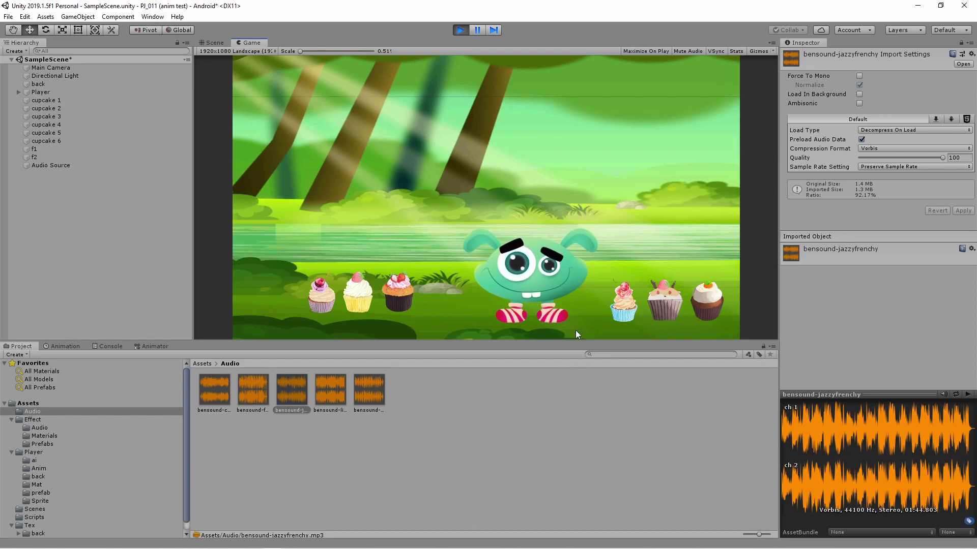
pyautogui.moveTo(617, 316); pyautogui.dragTo(556, 284)
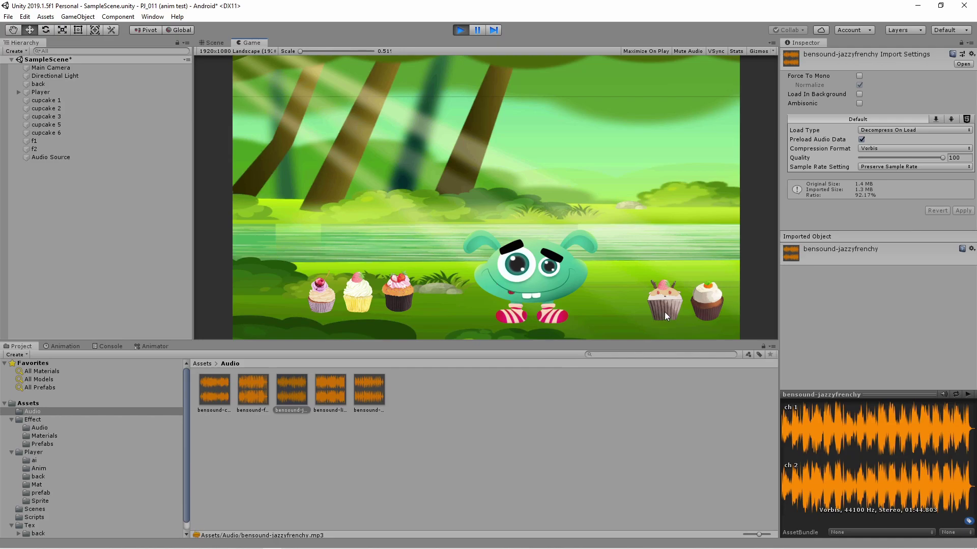
pyautogui.moveTo(664, 313); pyautogui.dragTo(557, 277)
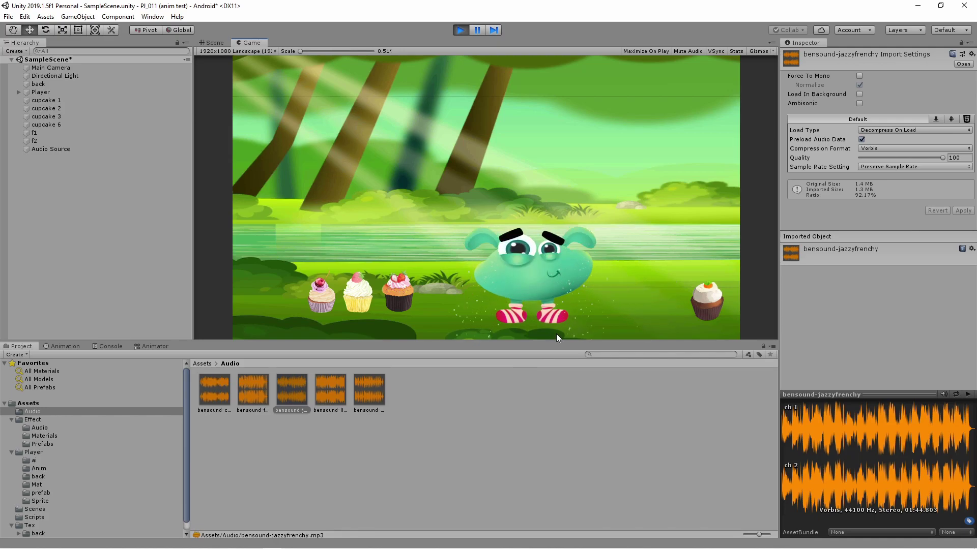
pyautogui.moveTo(402, 297)
pyautogui.mouseDown()
pyautogui.moveTo(491, 306)
pyautogui.moveTo(529, 286)
pyautogui.mouseUp()
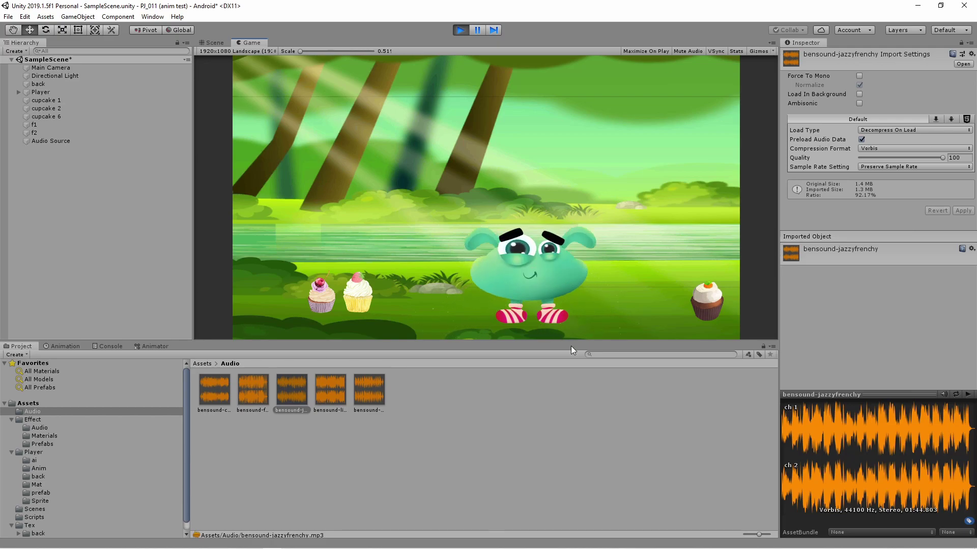
pyautogui.moveTo(704, 301)
pyautogui.mouseDown()
pyautogui.moveTo(569, 307)
pyautogui.moveTo(534, 288)
pyautogui.mouseUp()
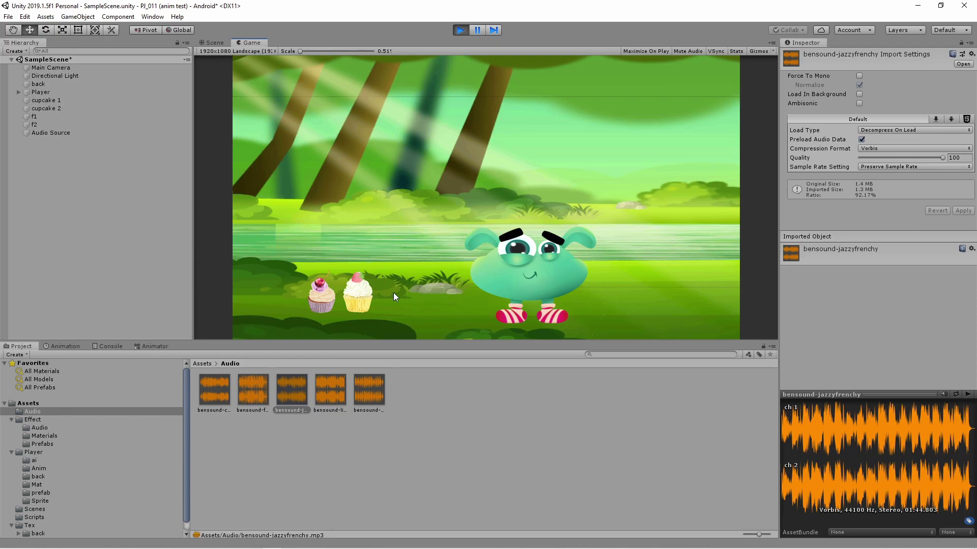
# Drag the yellow and pink cupcakes onto the monster's mouth in the running game.
pyautogui.moveTo(365, 295)
pyautogui.mouseDown()
pyautogui.moveTo(514, 252)
pyautogui.moveTo(537, 262)
pyautogui.mouseUp()
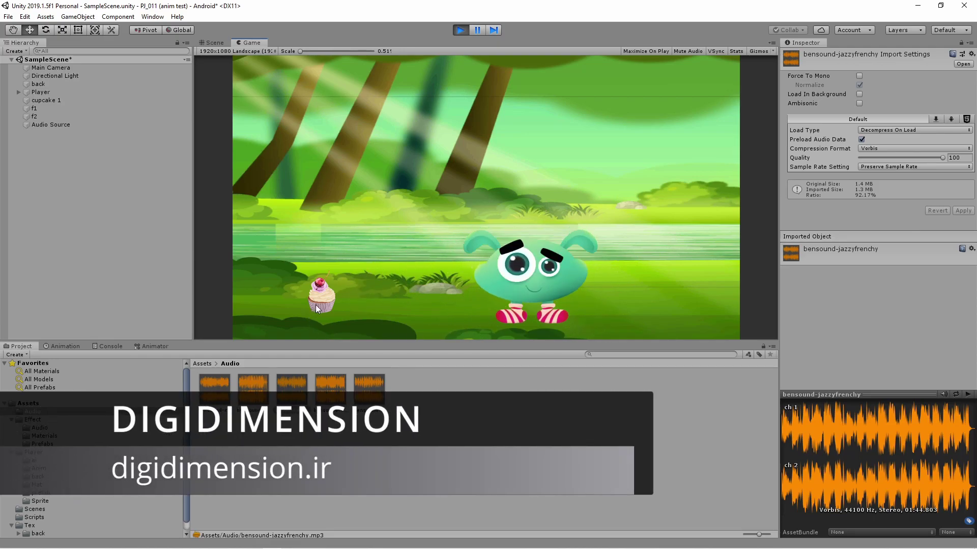
pyautogui.moveTo(323, 298); pyautogui.dragTo(537, 267)
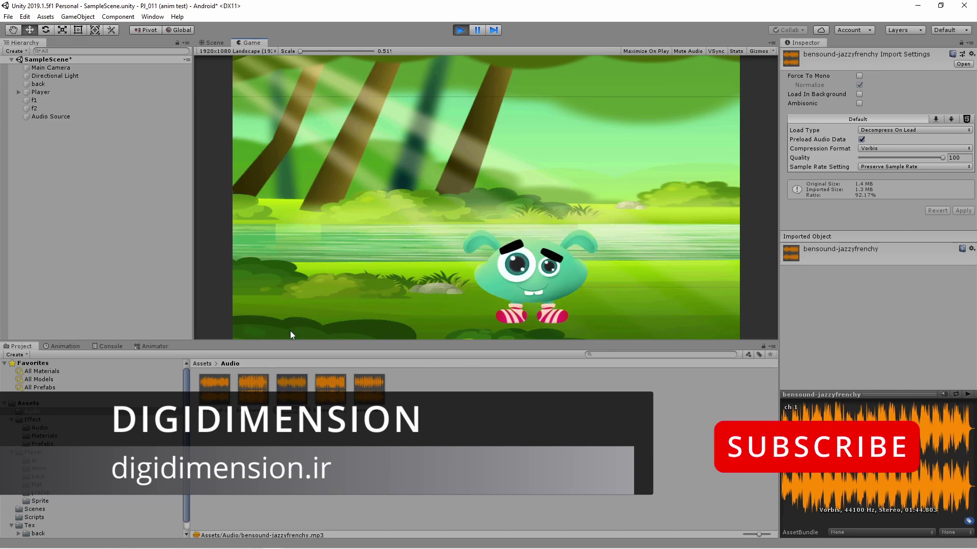